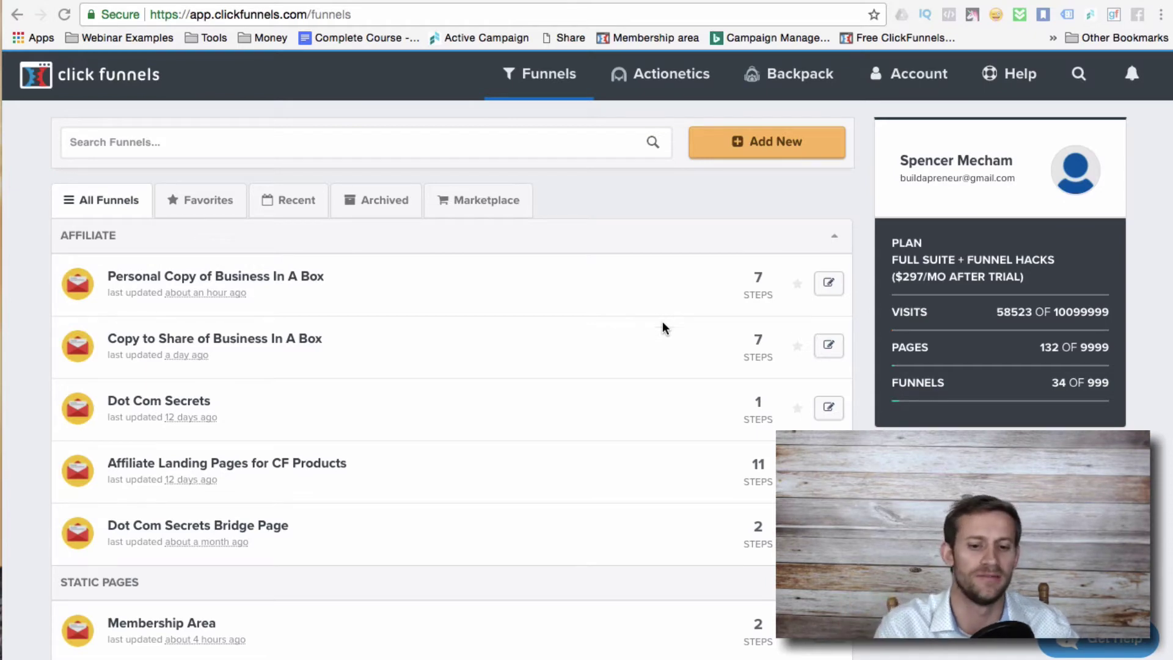
# Create a custom funnel named 'Custom Test' in the classic funnel builder
pyautogui.click(743, 156)
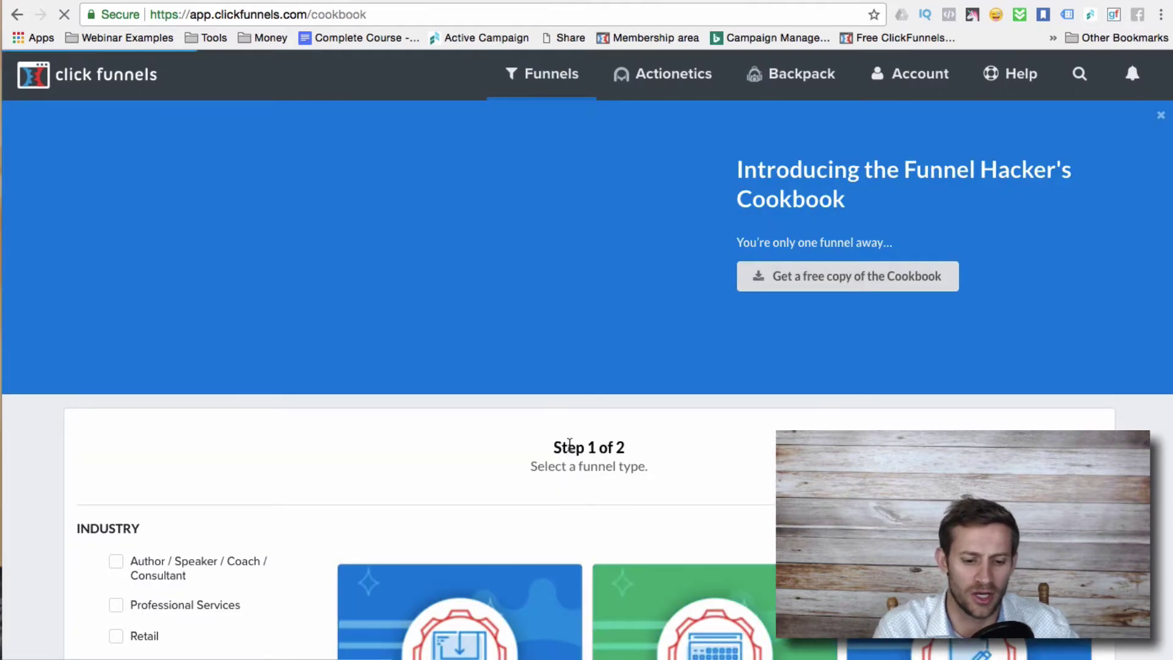
pyautogui.scroll(-2, 569, 444)
pyautogui.scroll(-5, 570, 444)
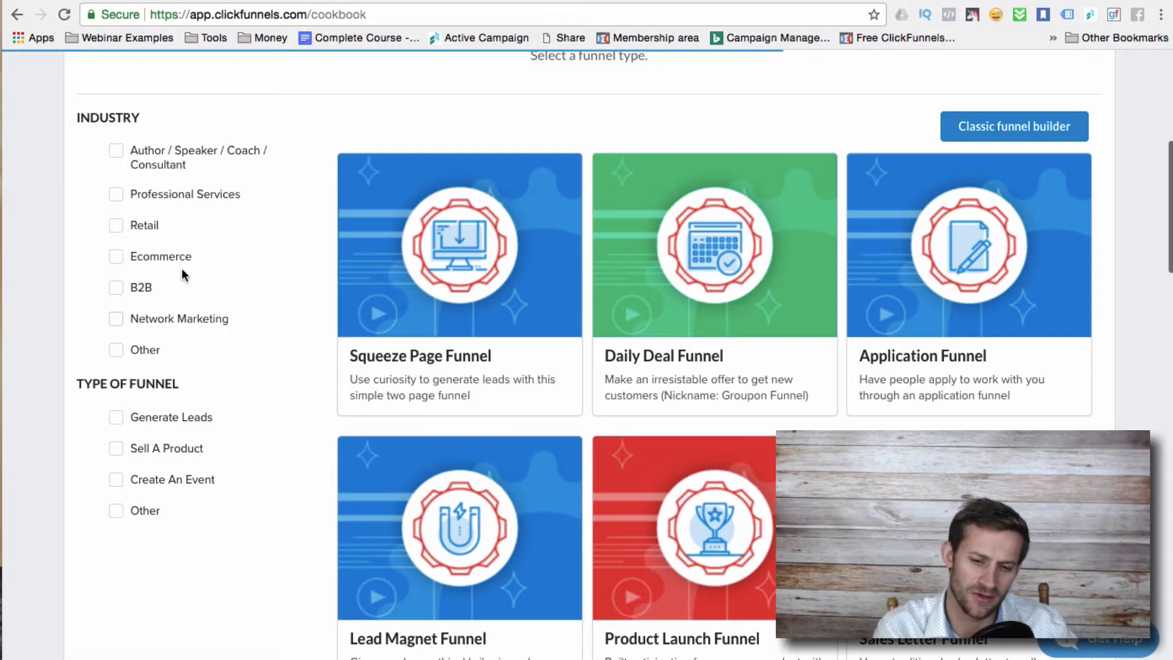
pyautogui.scroll(2, 533, 338)
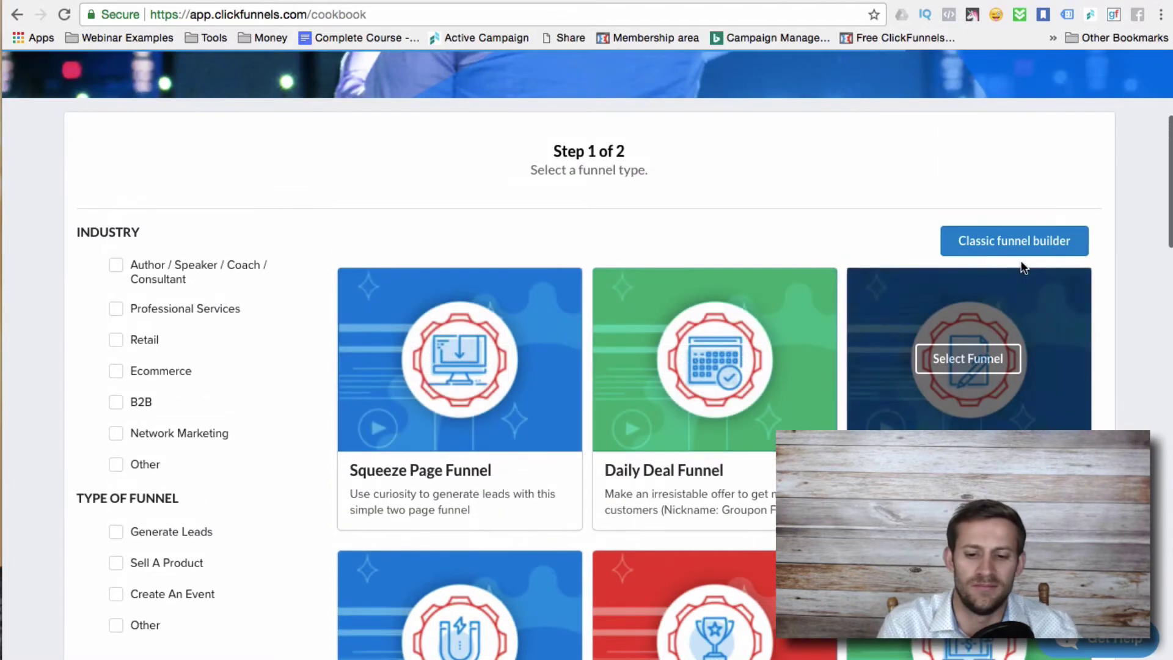
pyautogui.click(1032, 255)
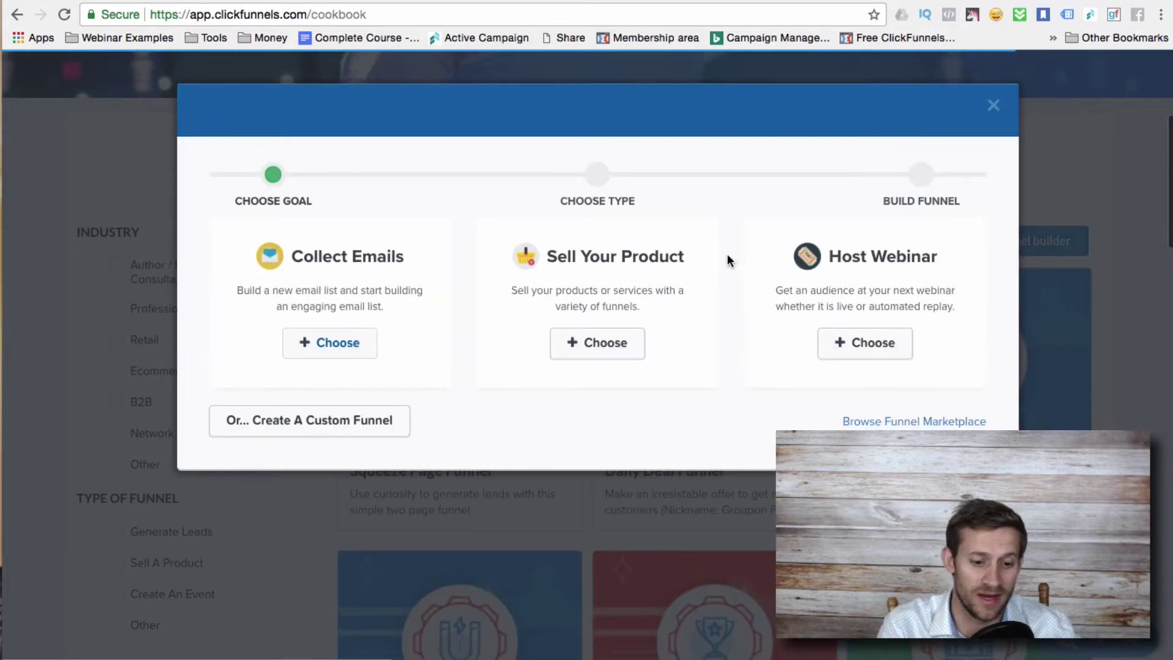
pyautogui.click(360, 419)
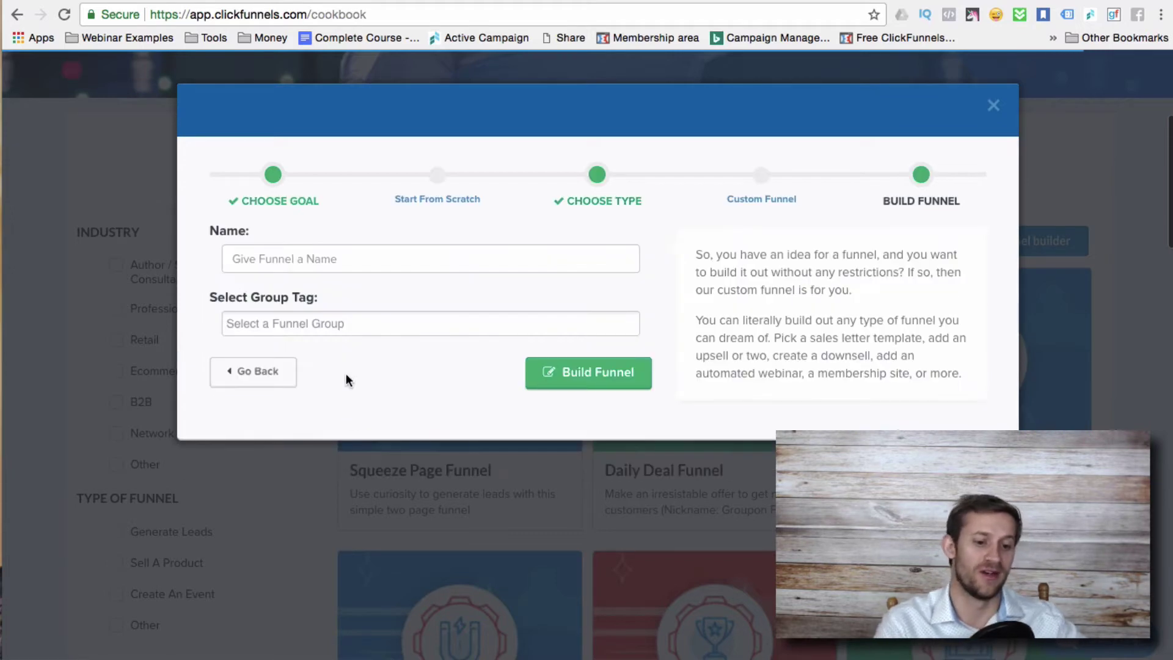
pyautogui.click(306, 261)
pyautogui.write('Custom Test')
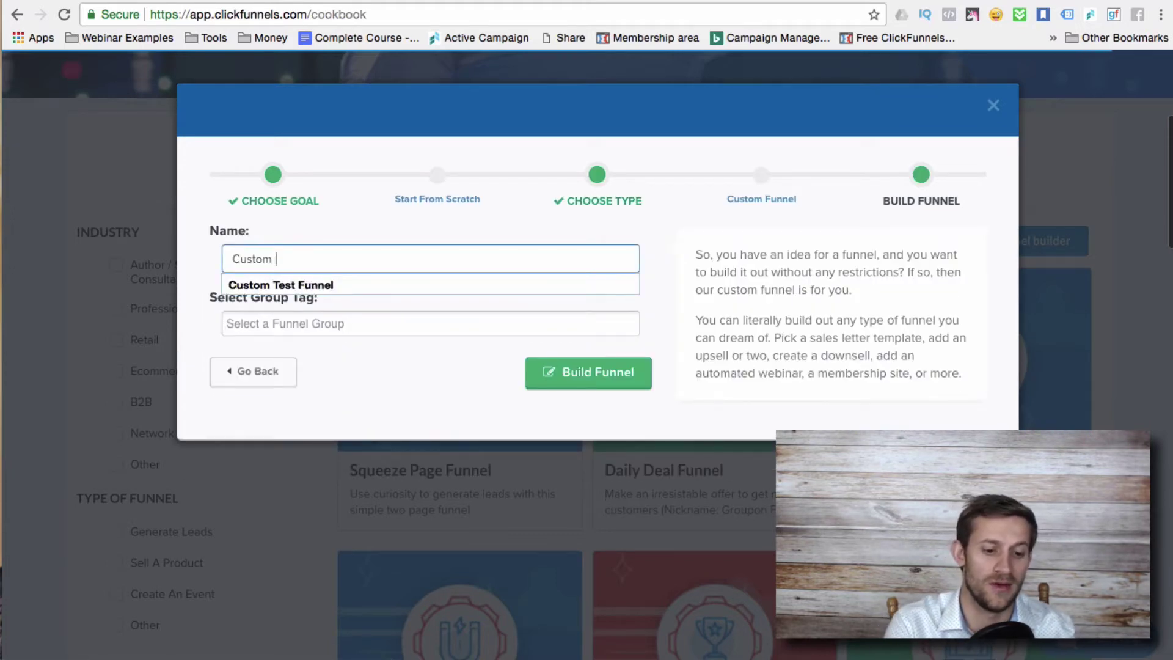
pyautogui.click(618, 369)
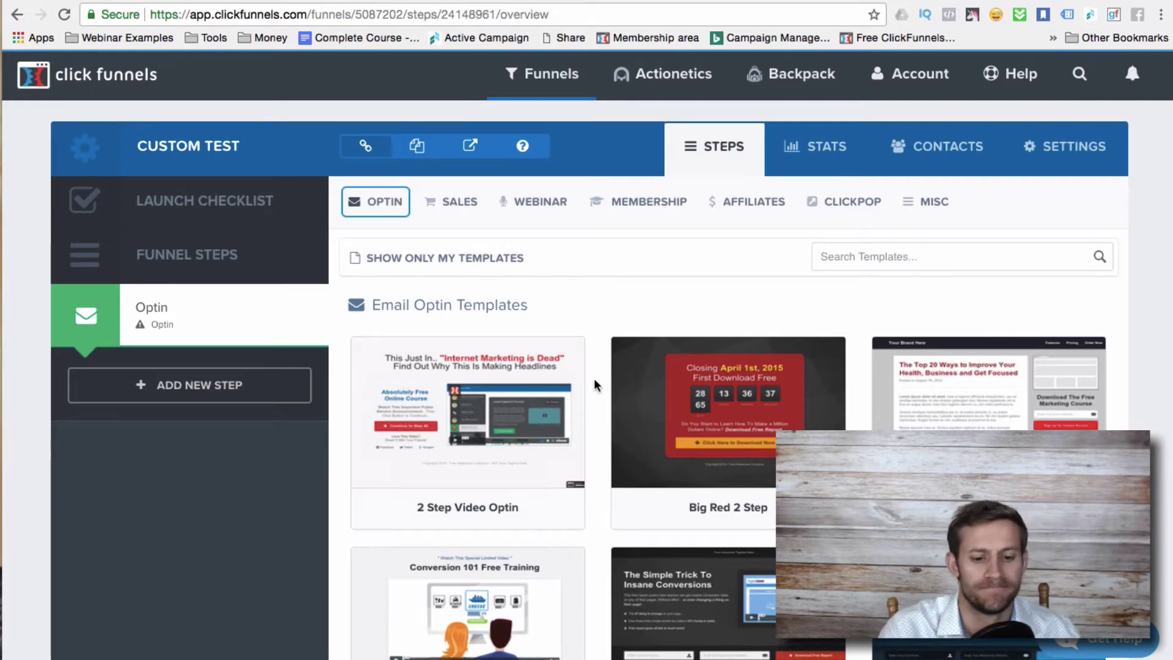
# Scroll through the Custom Test funnel's Optin step and its email optin template gallery
pyautogui.scroll(-3, 535, 438)
pyautogui.scroll(3, 535, 438)
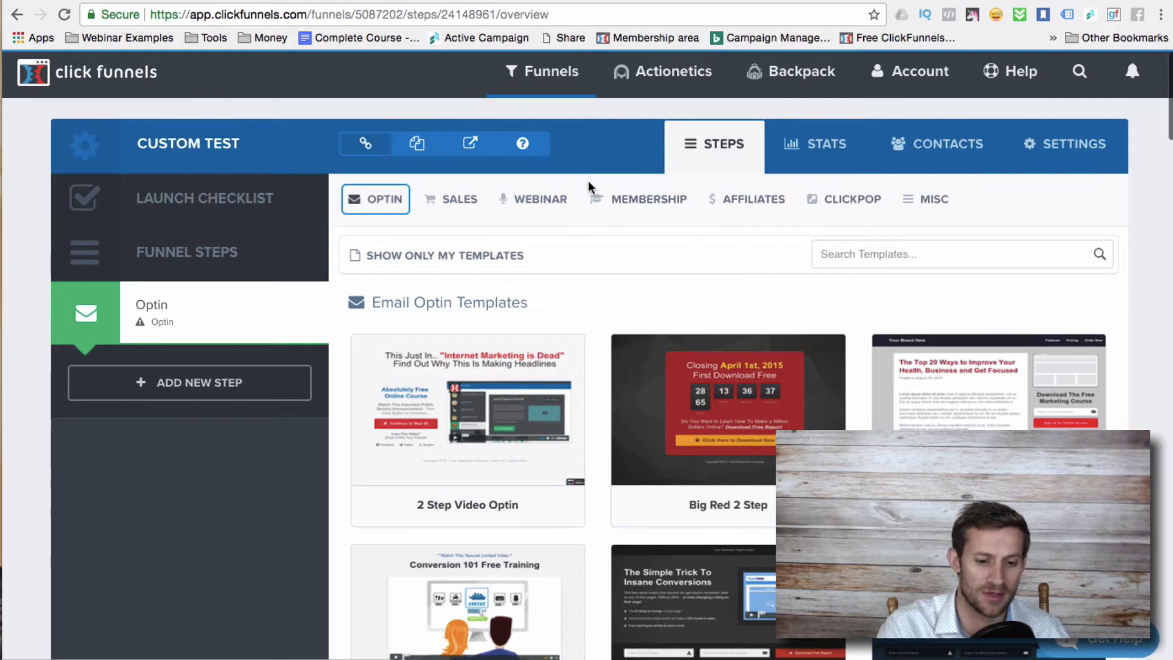
pyautogui.moveTo(447, 198)
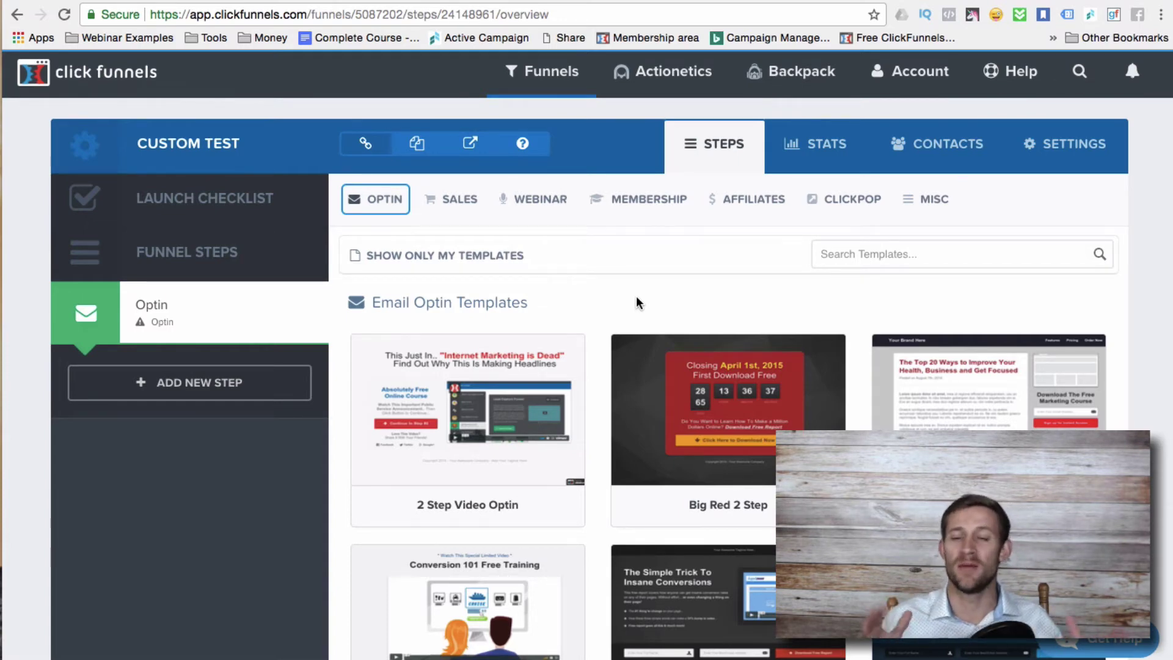
# Make the first step a Sales Page using the Blue App Download ('Get Things Done') template
pyautogui.click(473, 204)
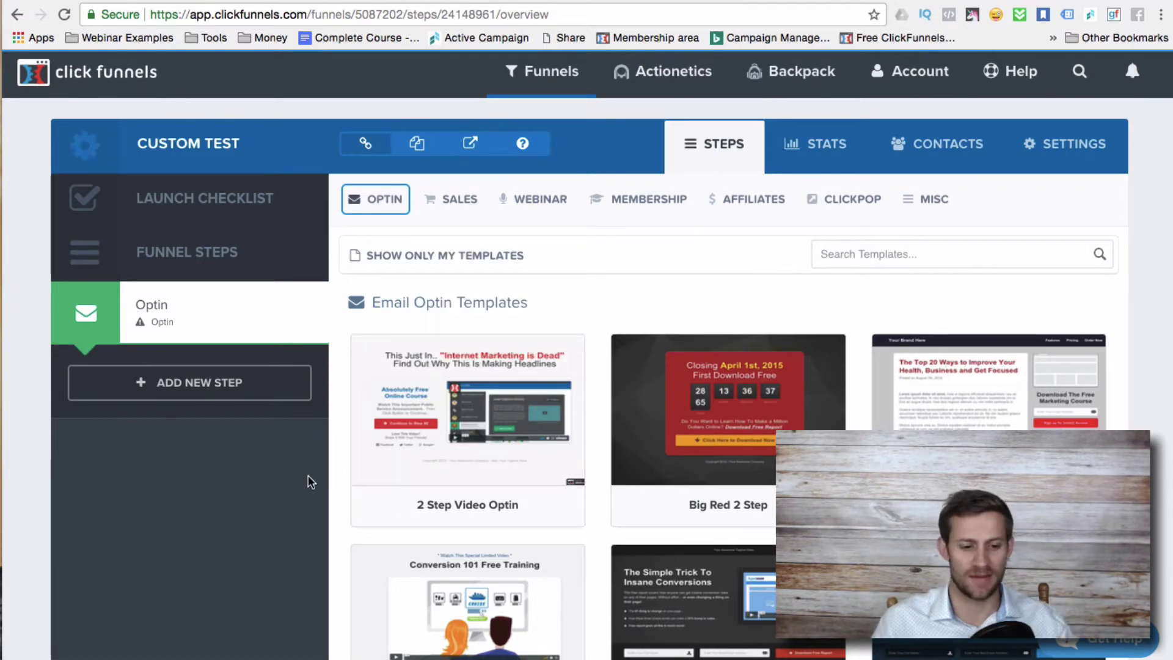
pyautogui.moveTo(458, 214)
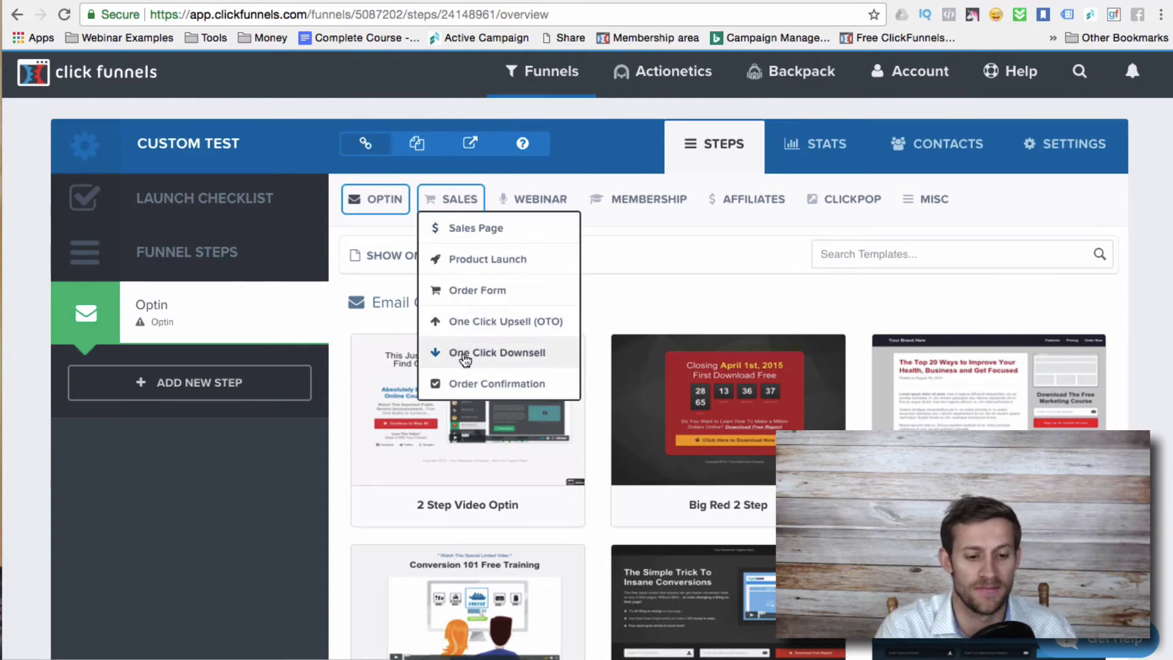
pyautogui.click(487, 234)
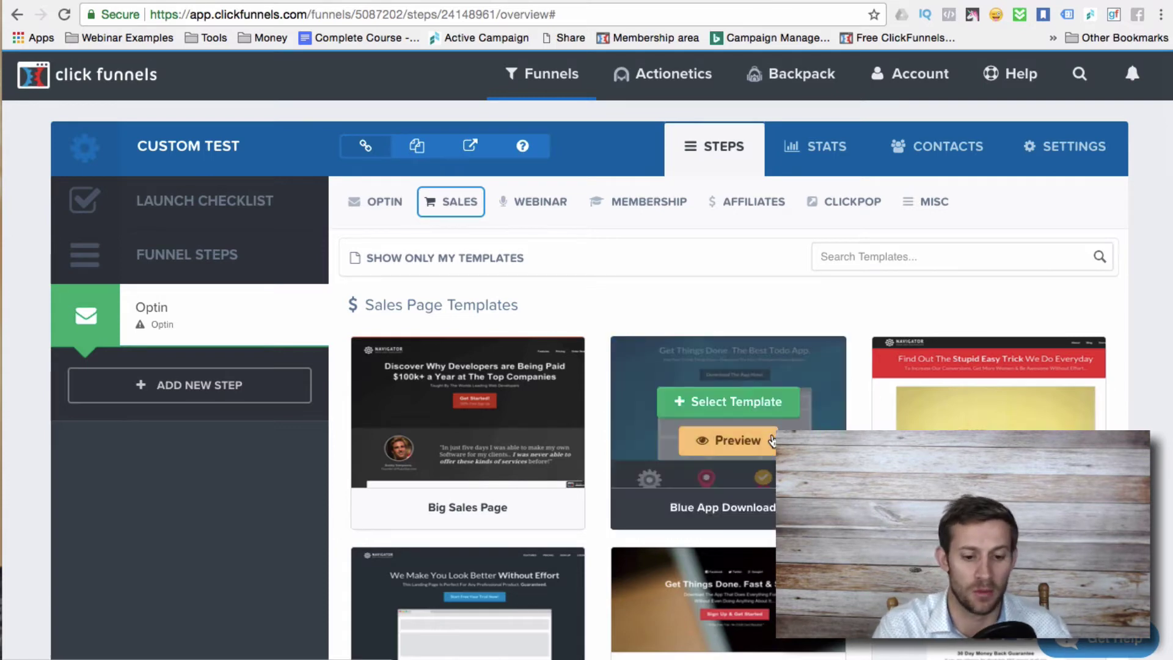
pyautogui.click(709, 402)
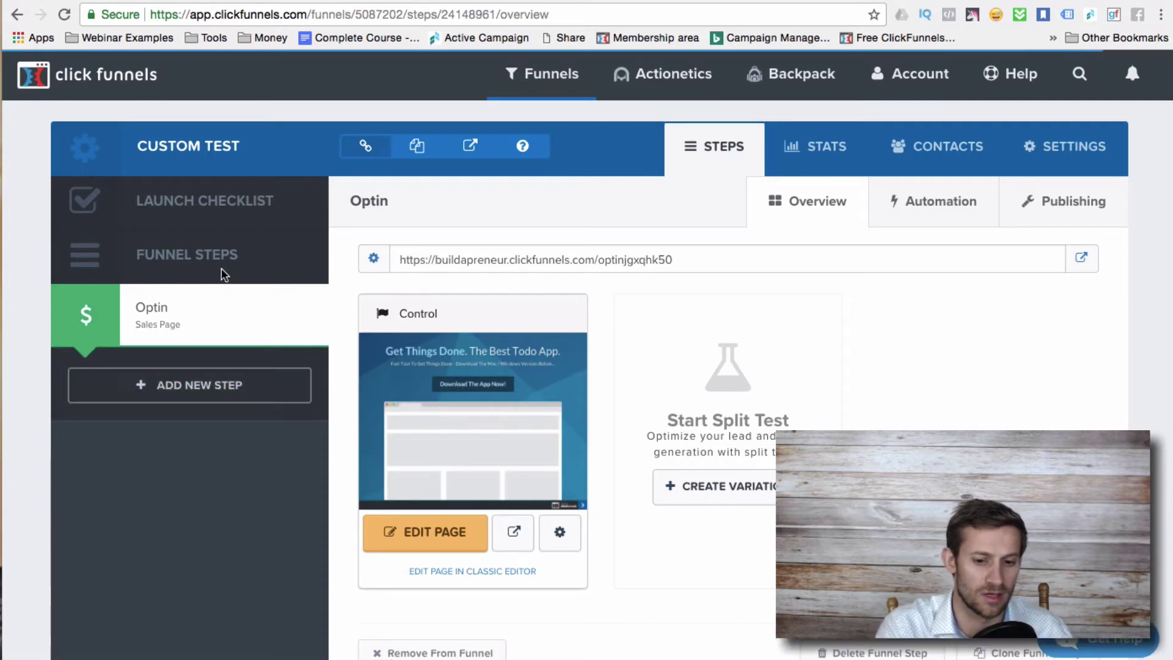
# Add a step named Optin at path 'optin pave' using the 2 Step Video Optin template
pyautogui.click(177, 383)
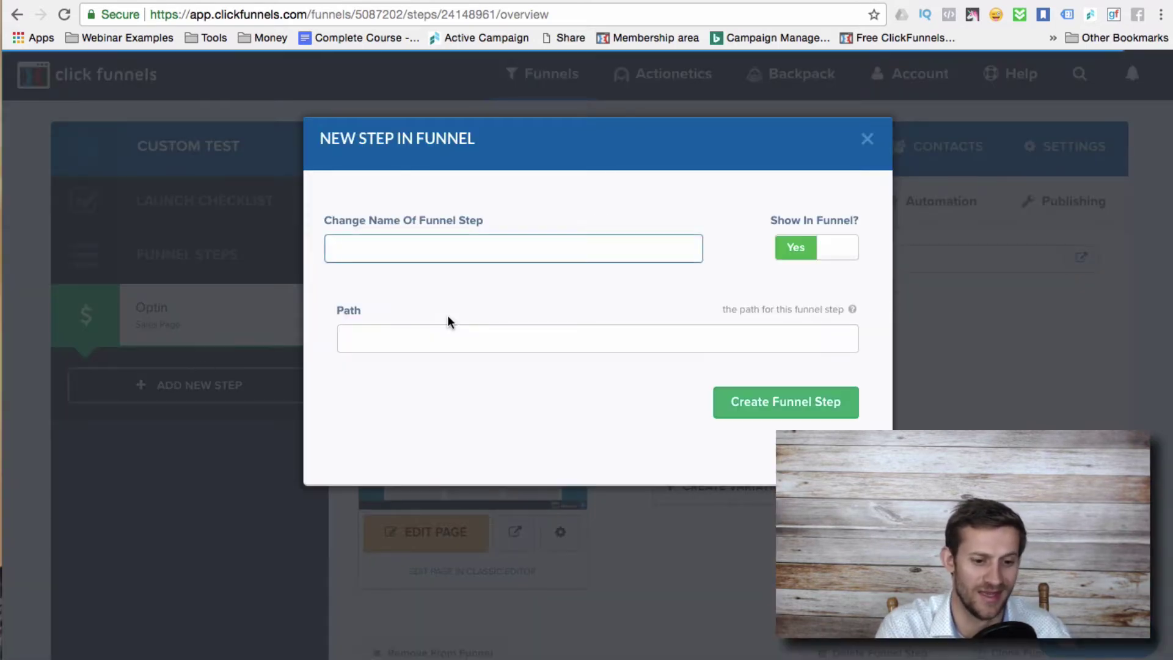
pyautogui.write('Optin')
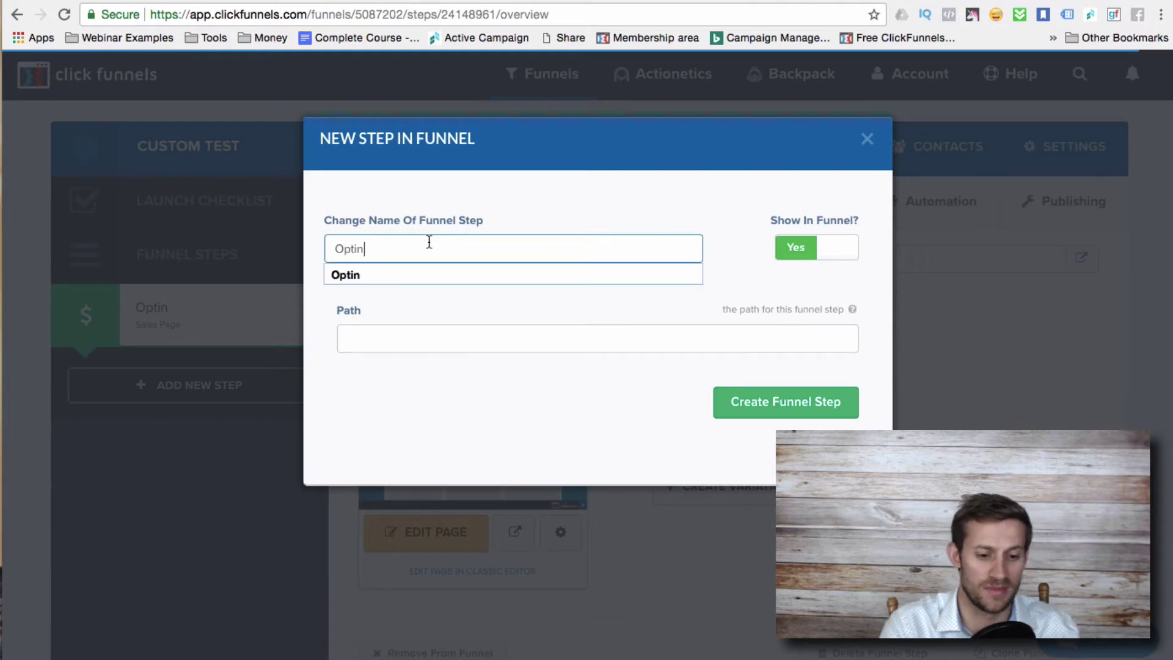
pyautogui.click(436, 274)
pyautogui.click(437, 348)
pyautogui.write('optin pave')
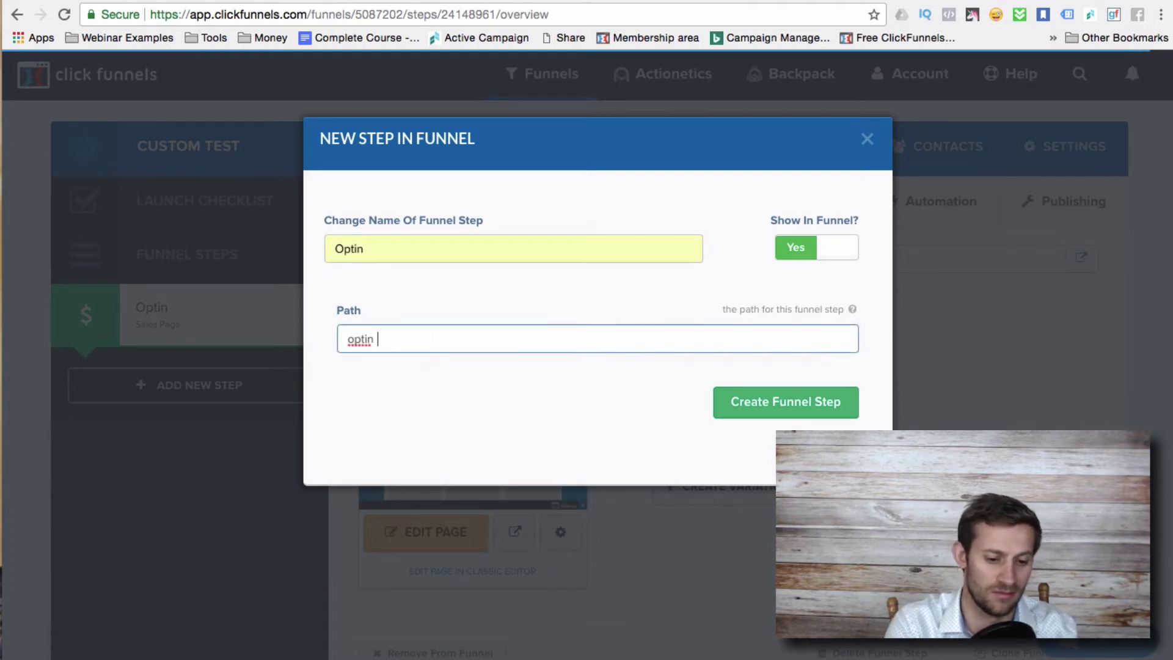
pyautogui.click(780, 401)
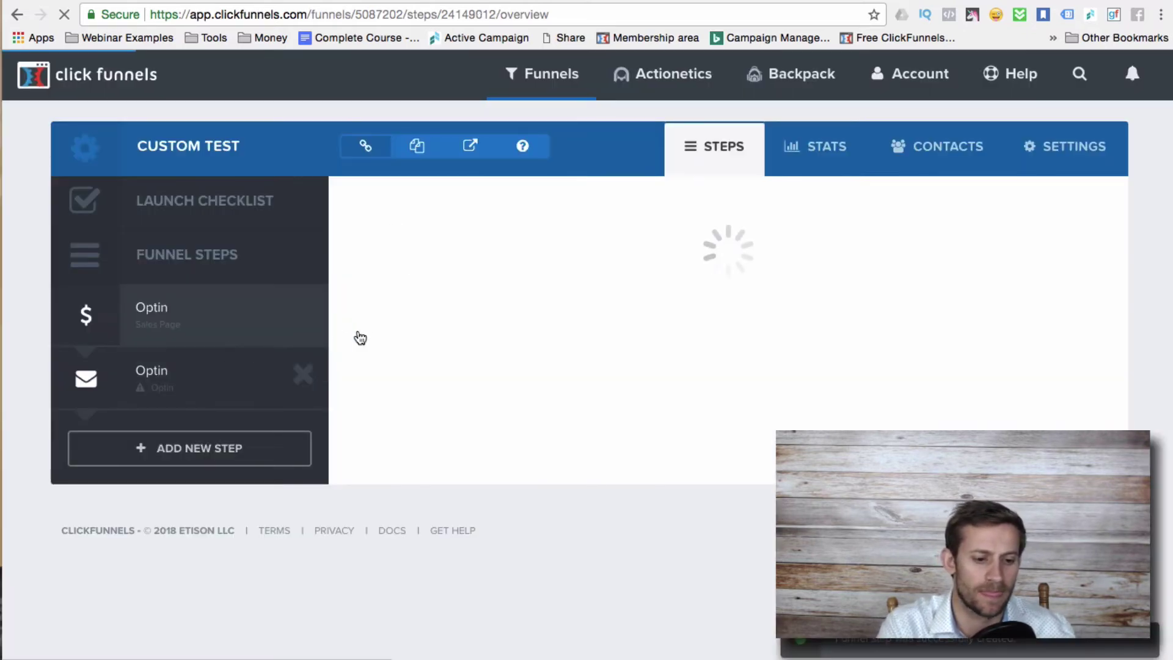
pyautogui.moveTo(454, 419)
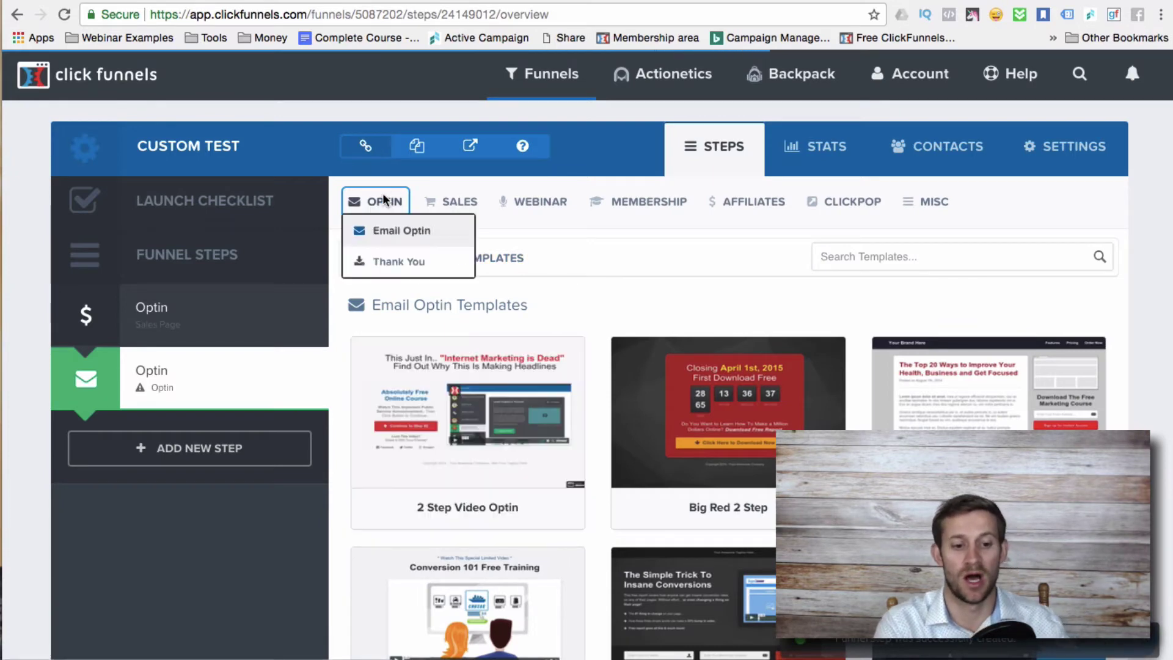
pyautogui.click(440, 399)
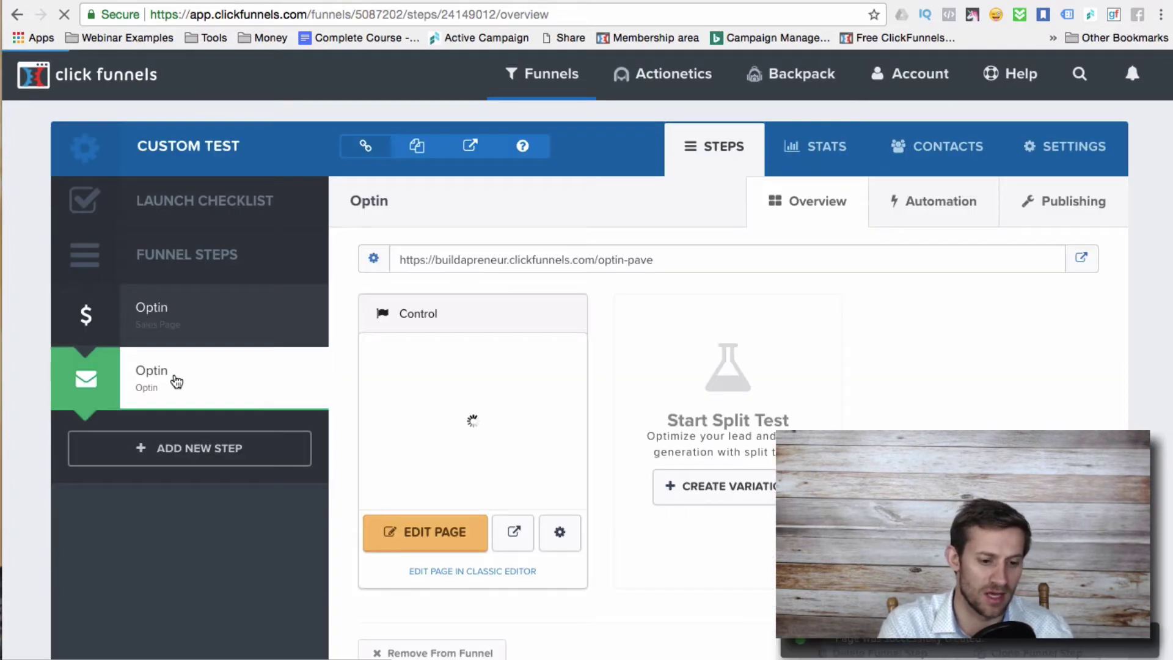
# Move the email Optin step above the Sales Page step and view the Sales Page overview
pyautogui.moveTo(176, 381); pyautogui.dragTo(184, 296)
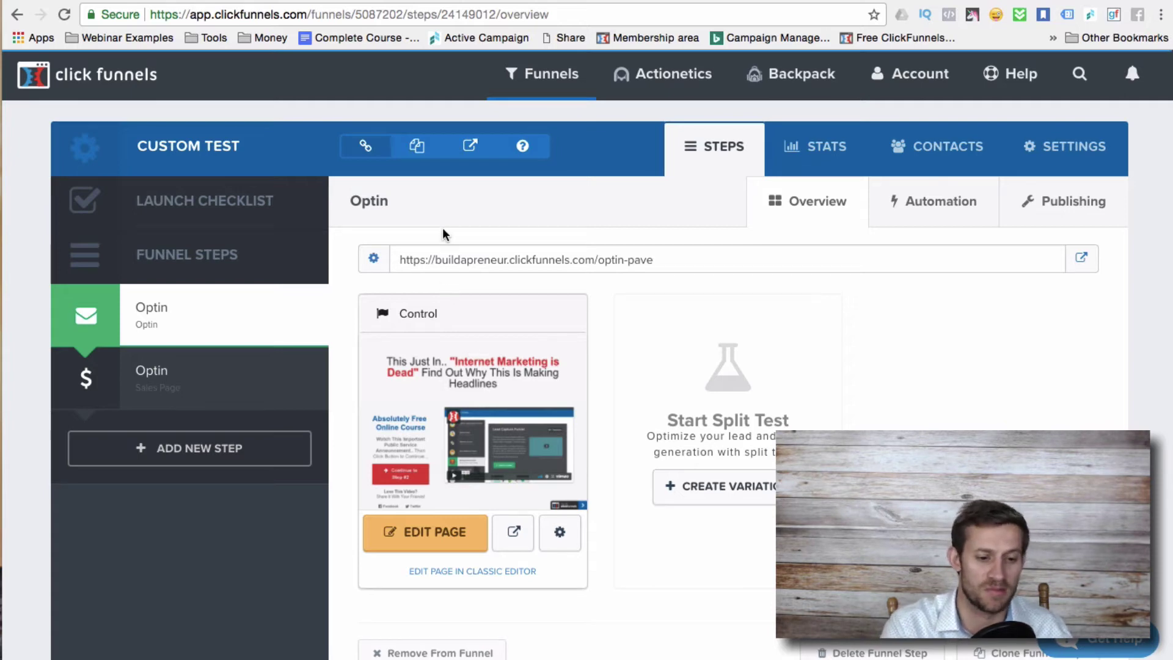
pyautogui.click(243, 385)
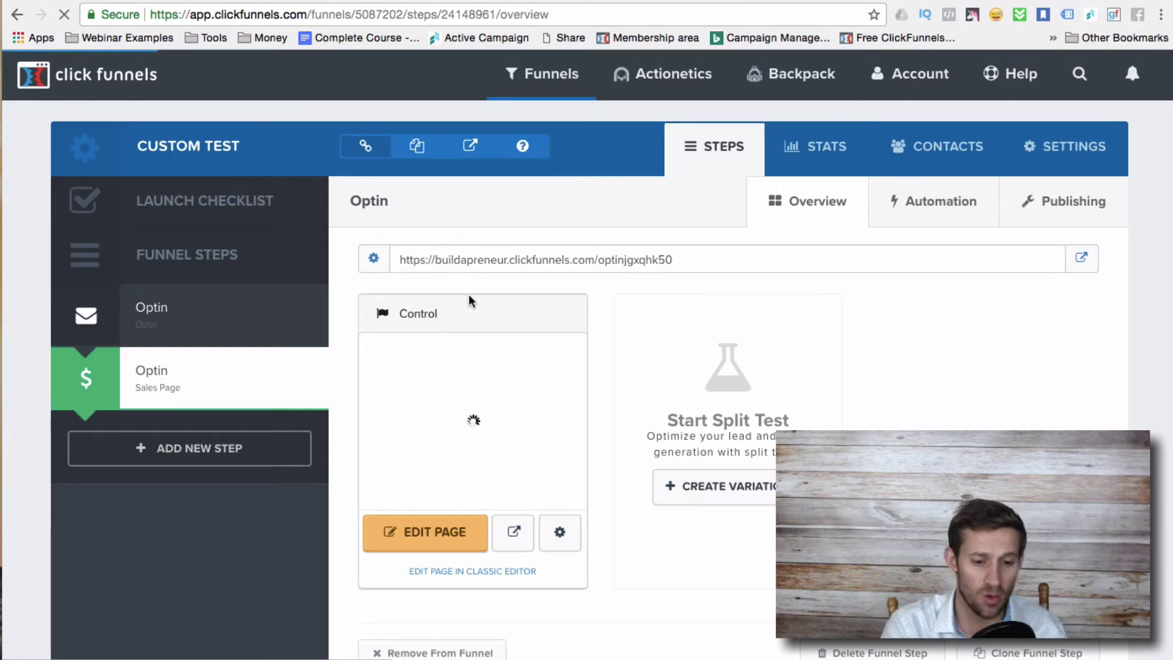
# Add a new funnel step named 'order from'
pyautogui.click(210, 449)
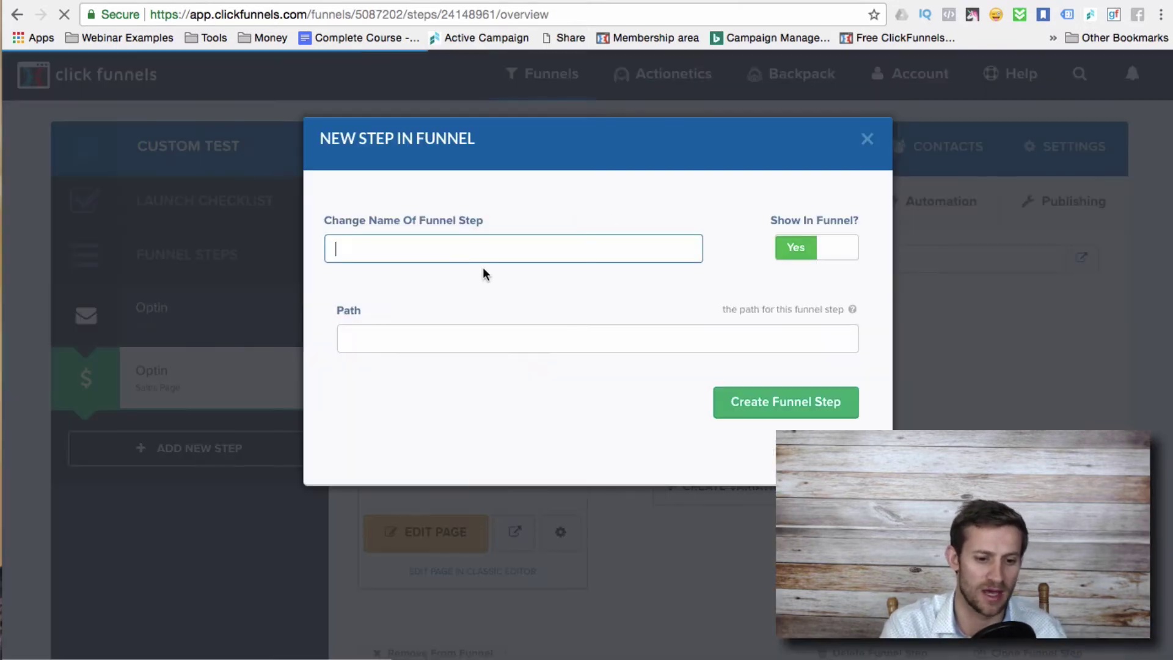
pyautogui.write('order from')
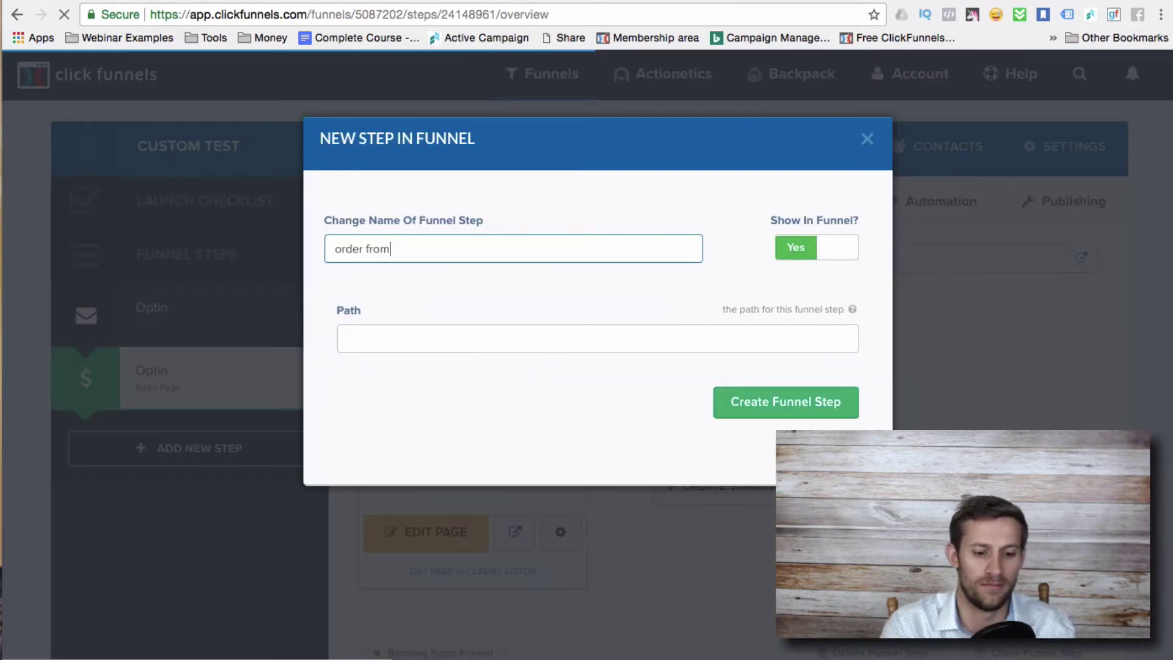
pyautogui.click(796, 406)
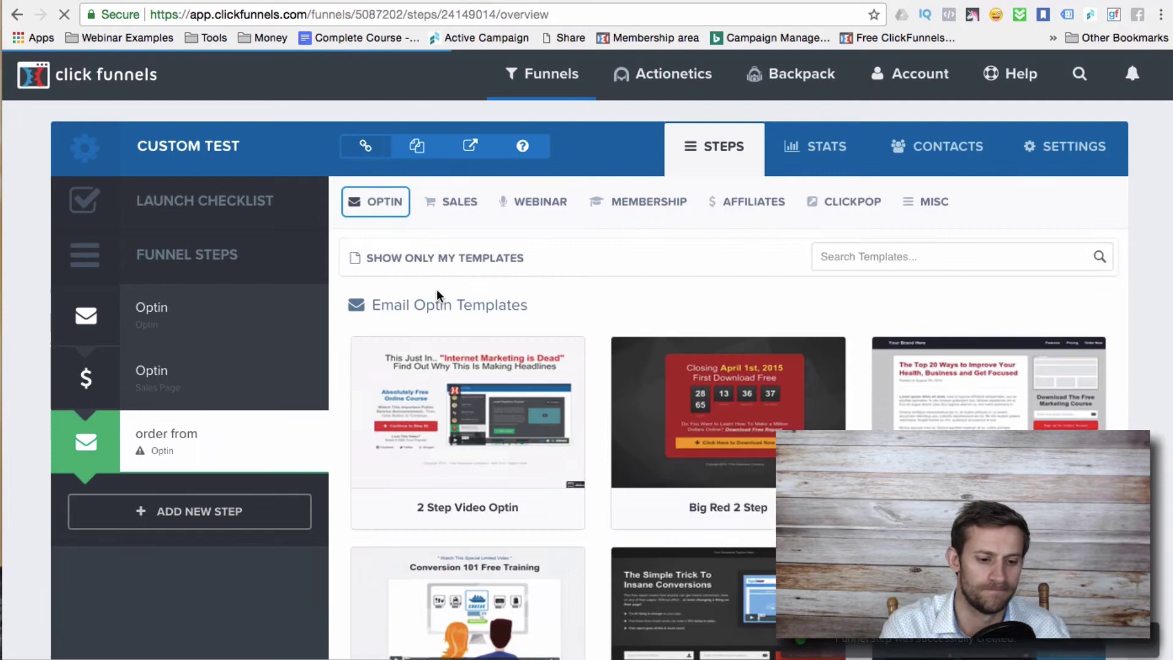
# Build the 'order from' page from the Order Form category's Order Page v1 template
pyautogui.moveTo(452, 206)
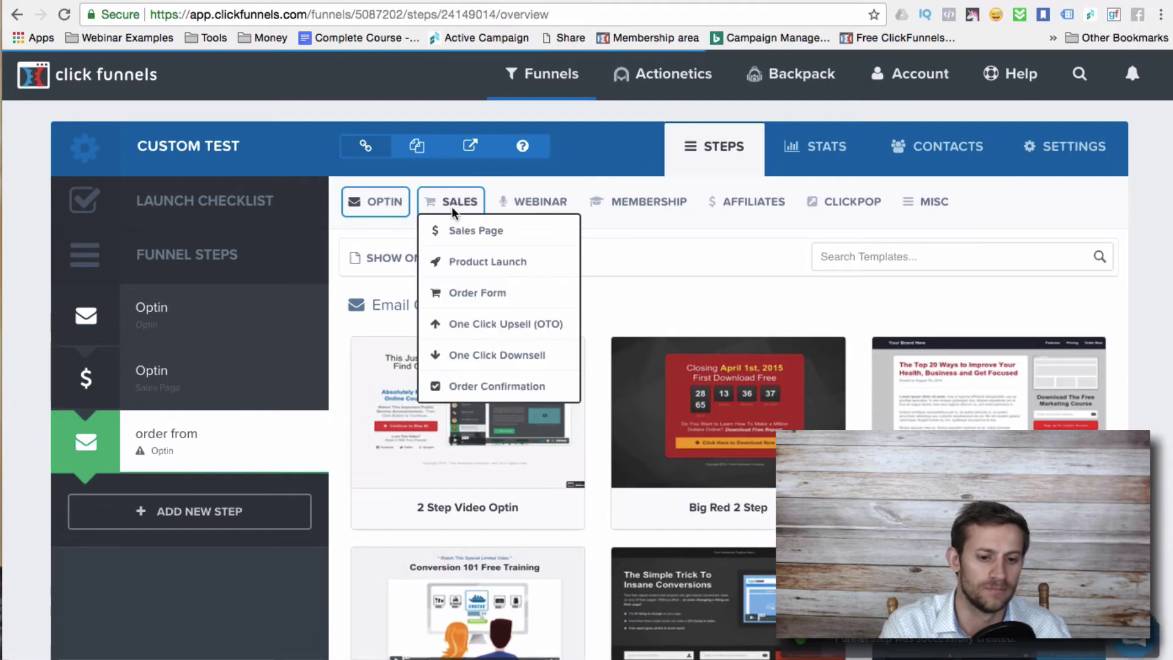
pyautogui.click(473, 295)
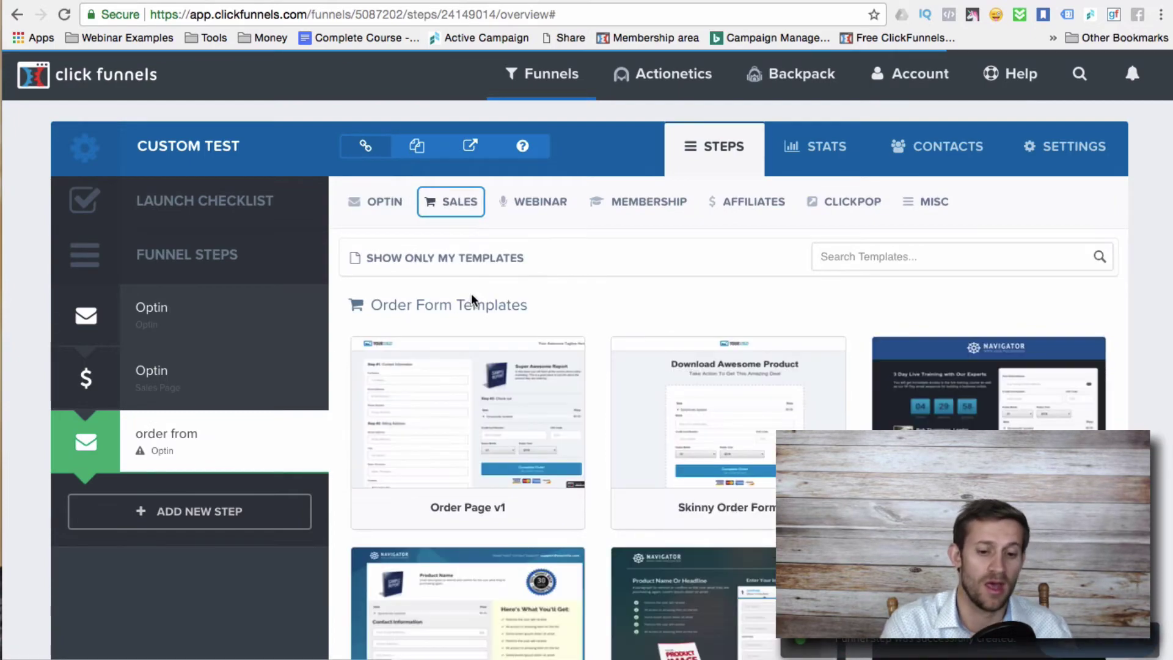
pyautogui.scroll(-6, 568, 492)
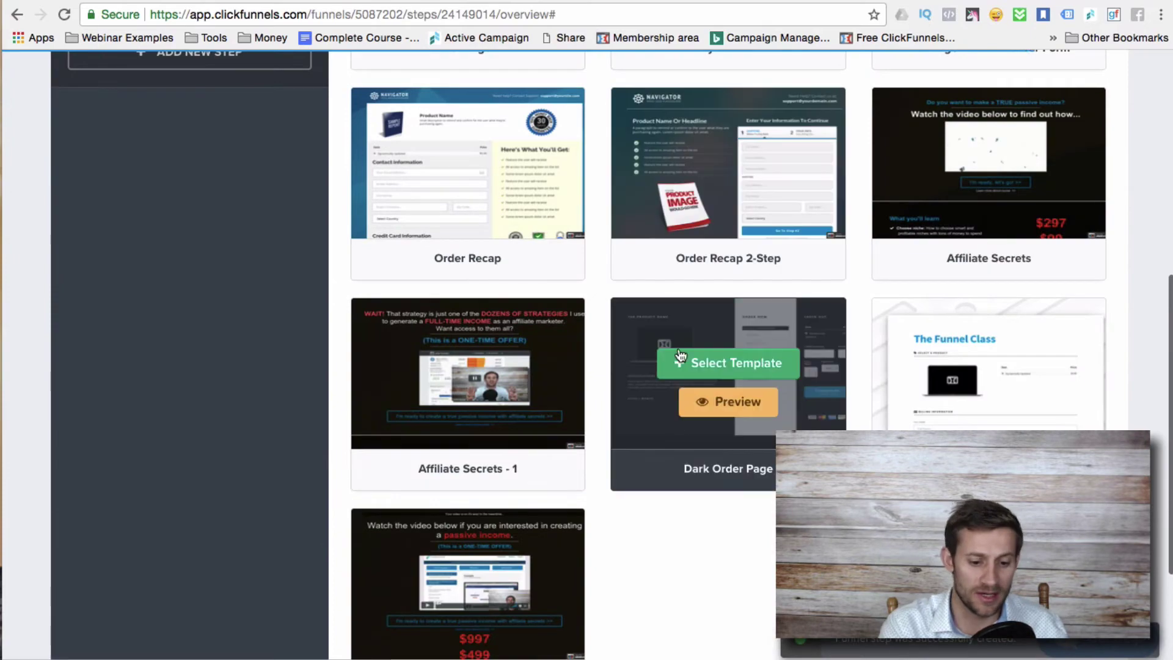
pyautogui.scroll(8, 681, 370)
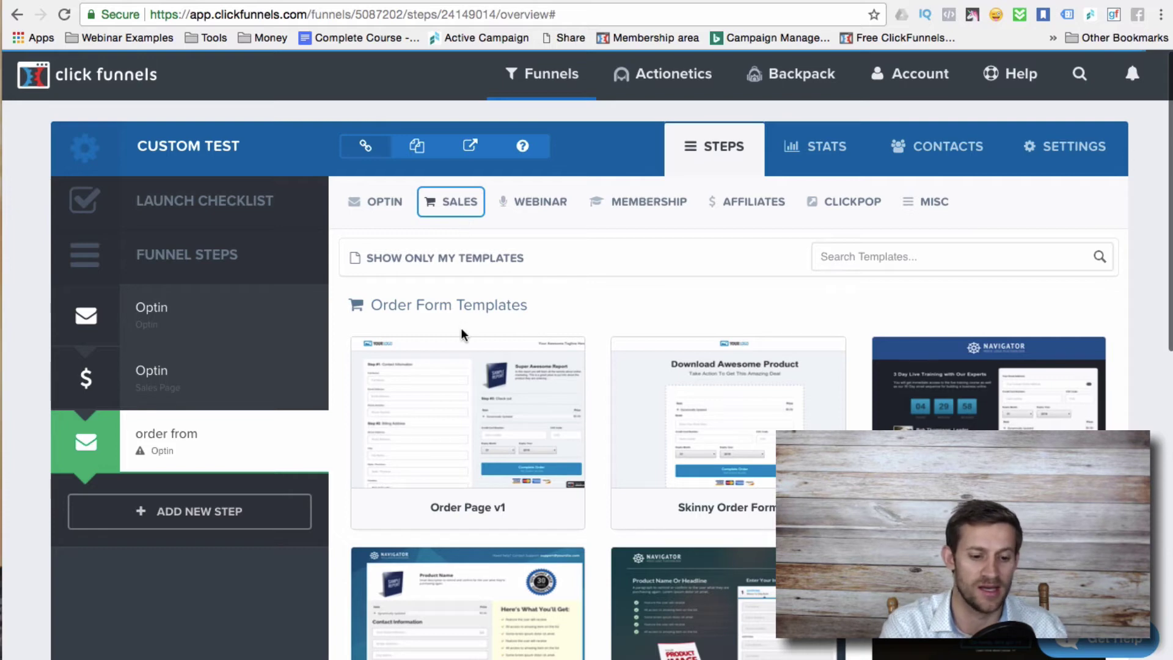
pyautogui.moveTo(408, 415)
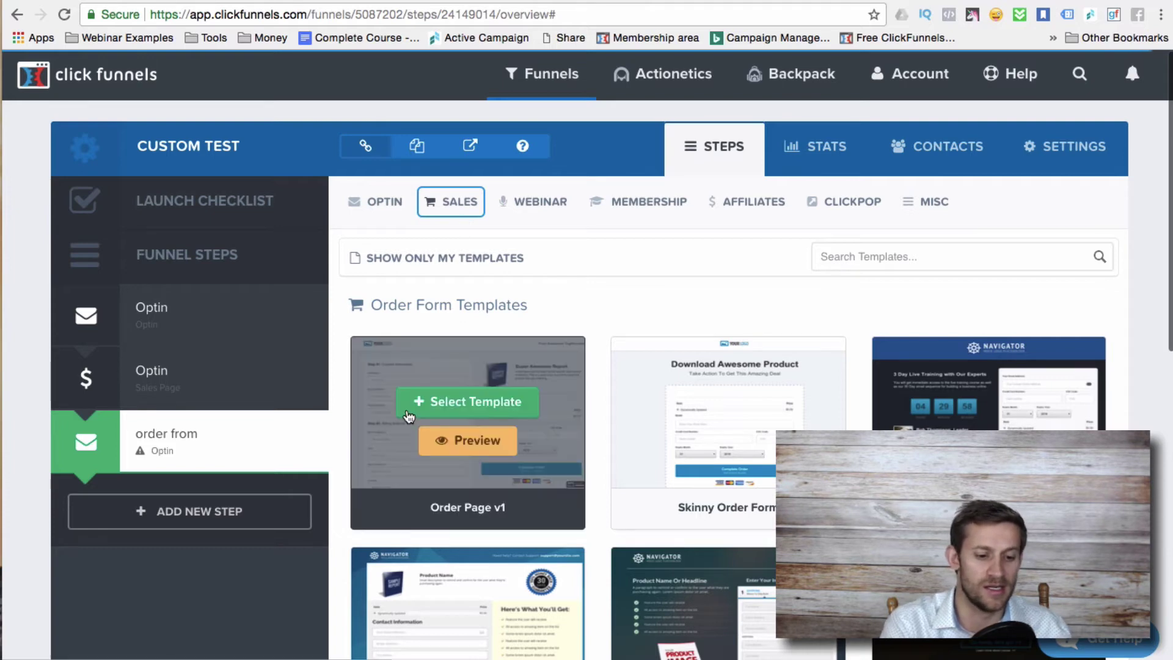
pyautogui.click(465, 413)
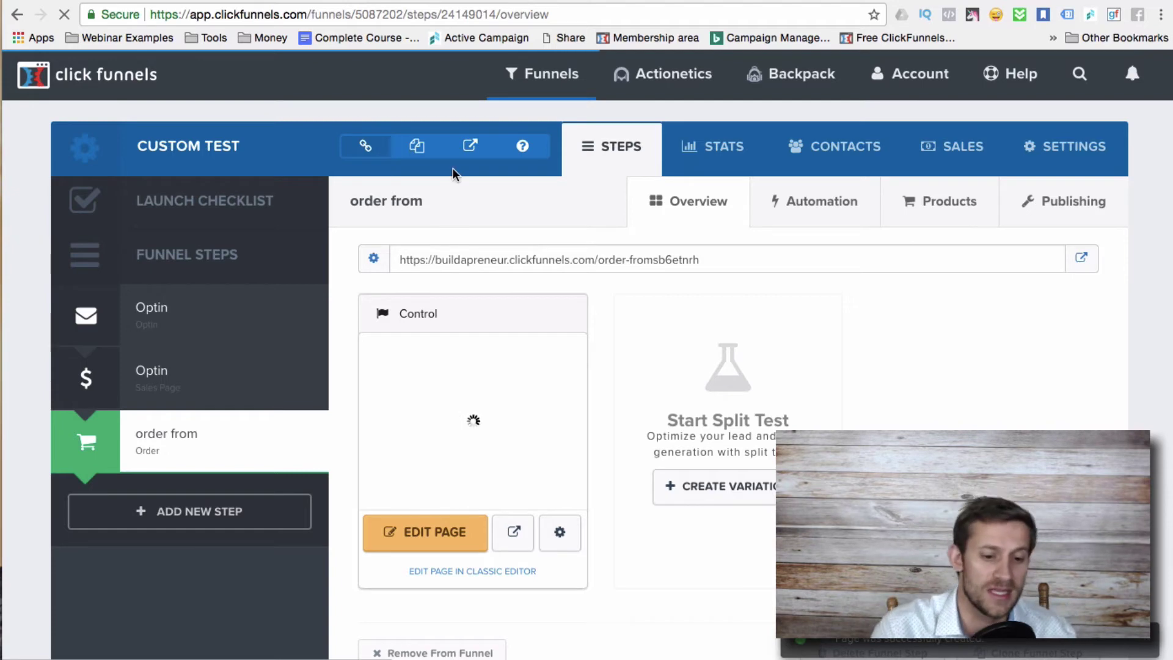
# Create a fourth funnel step named 'OTO'
pyautogui.click(203, 525)
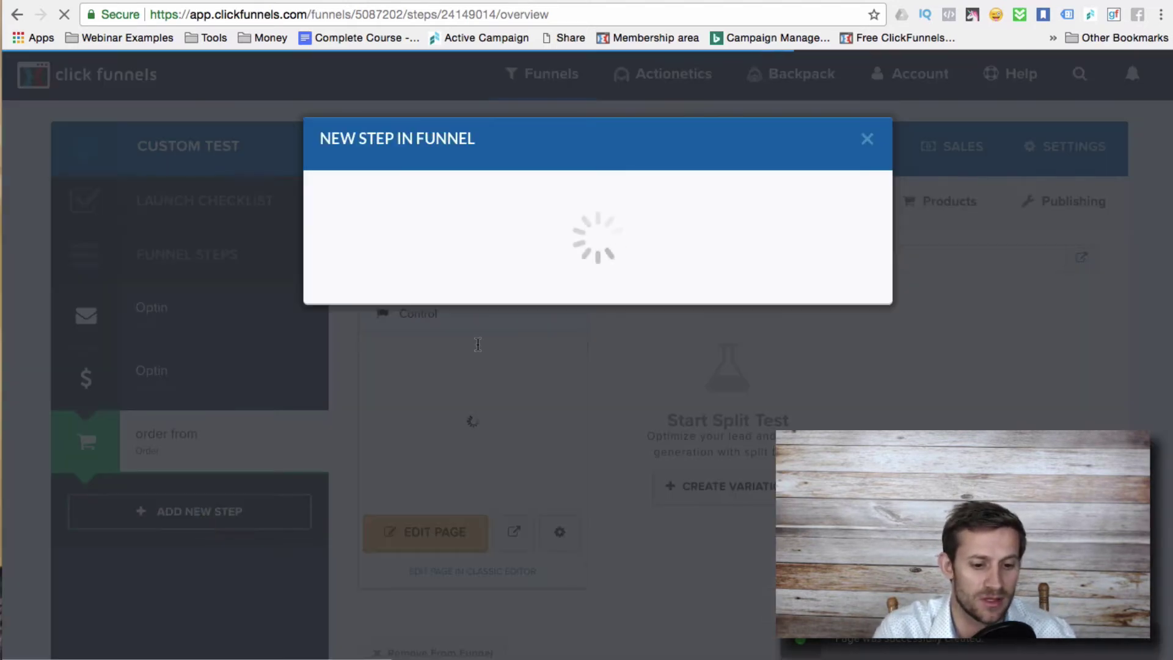
pyautogui.write('OTO')
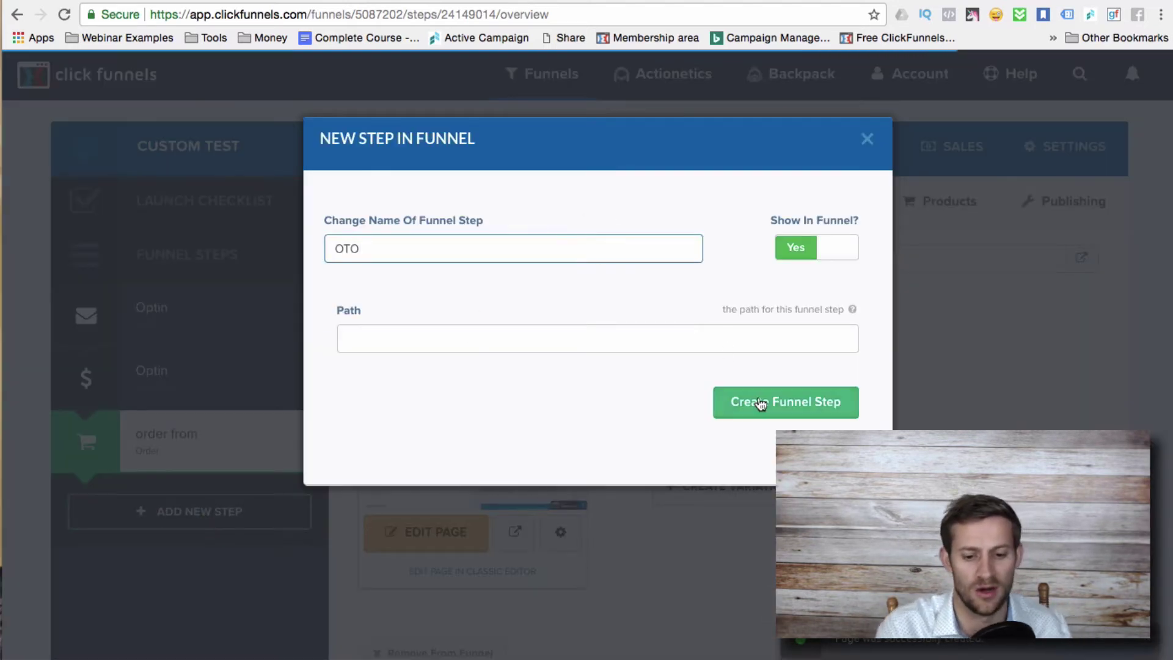
pyautogui.click(759, 400)
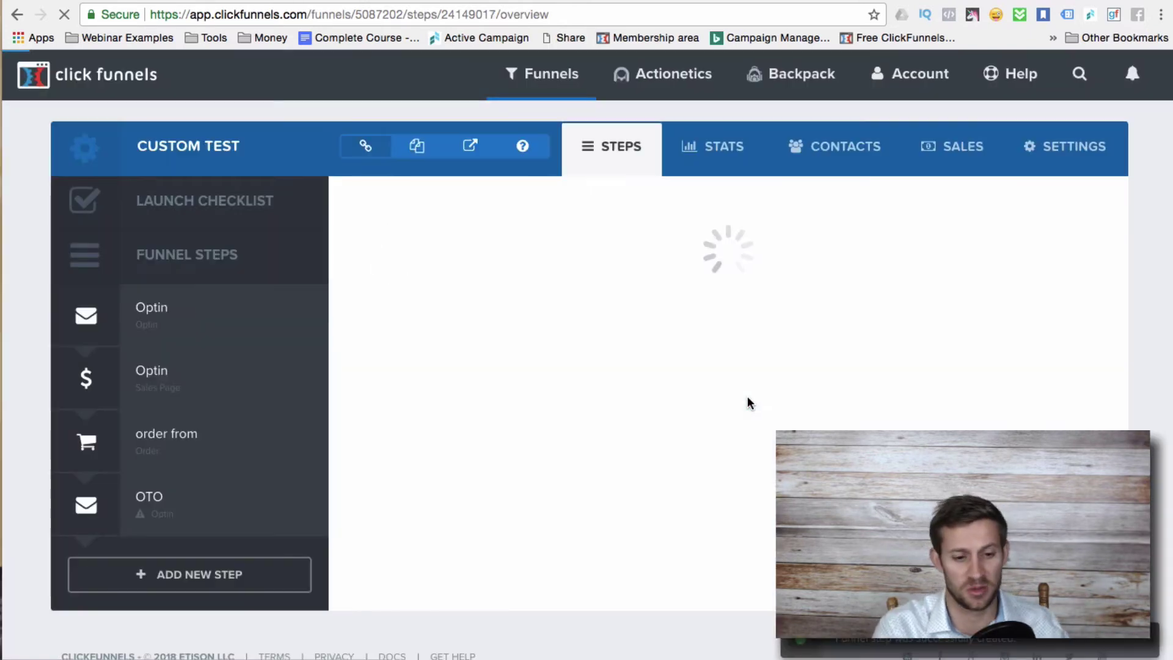
# Make the OTO step a One Click Upsell page using the OTO Video template
pyautogui.moveTo(451, 383)
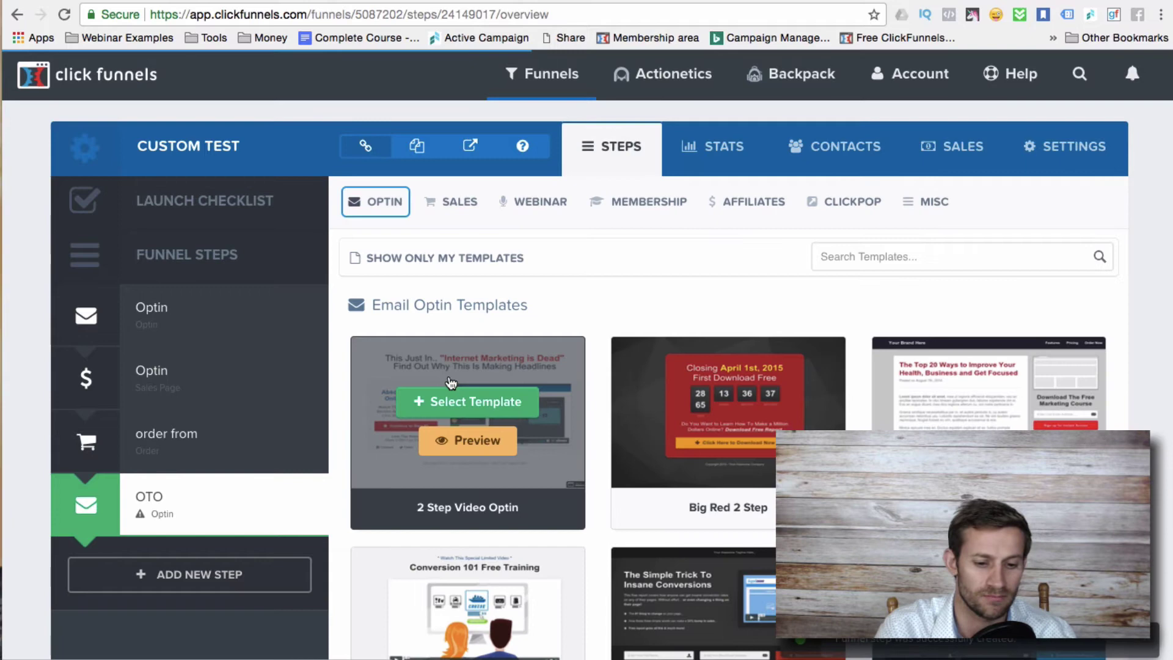
pyautogui.click(456, 201)
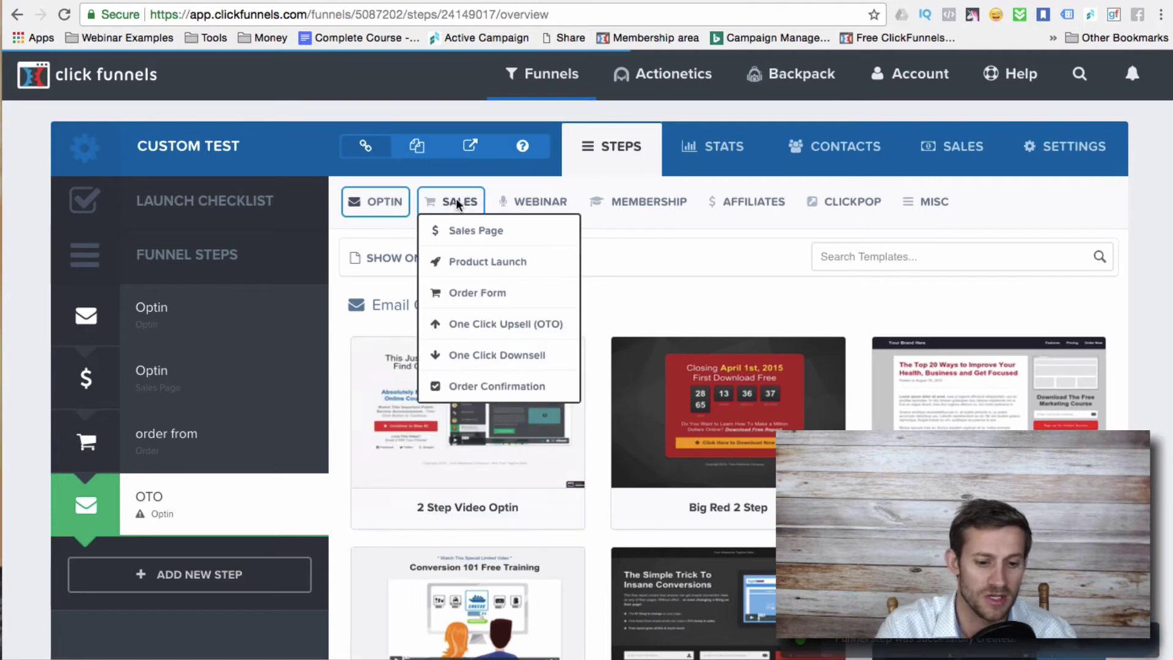
pyautogui.click(476, 324)
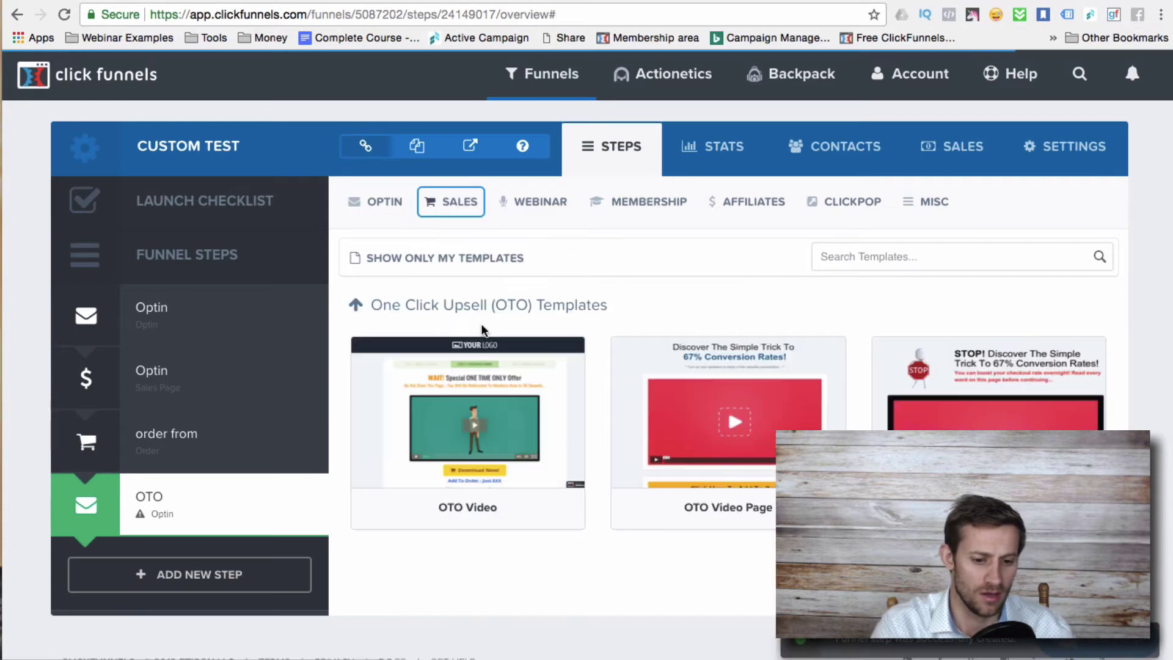
pyautogui.scroll(-1, 589, 416)
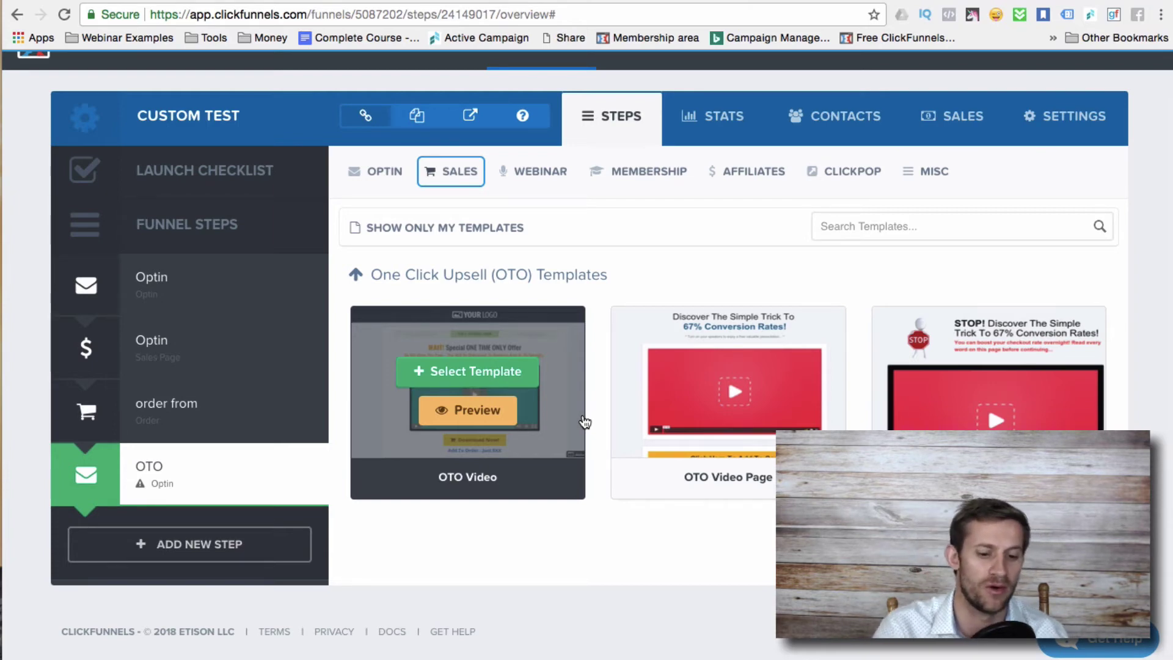
pyautogui.click(448, 174)
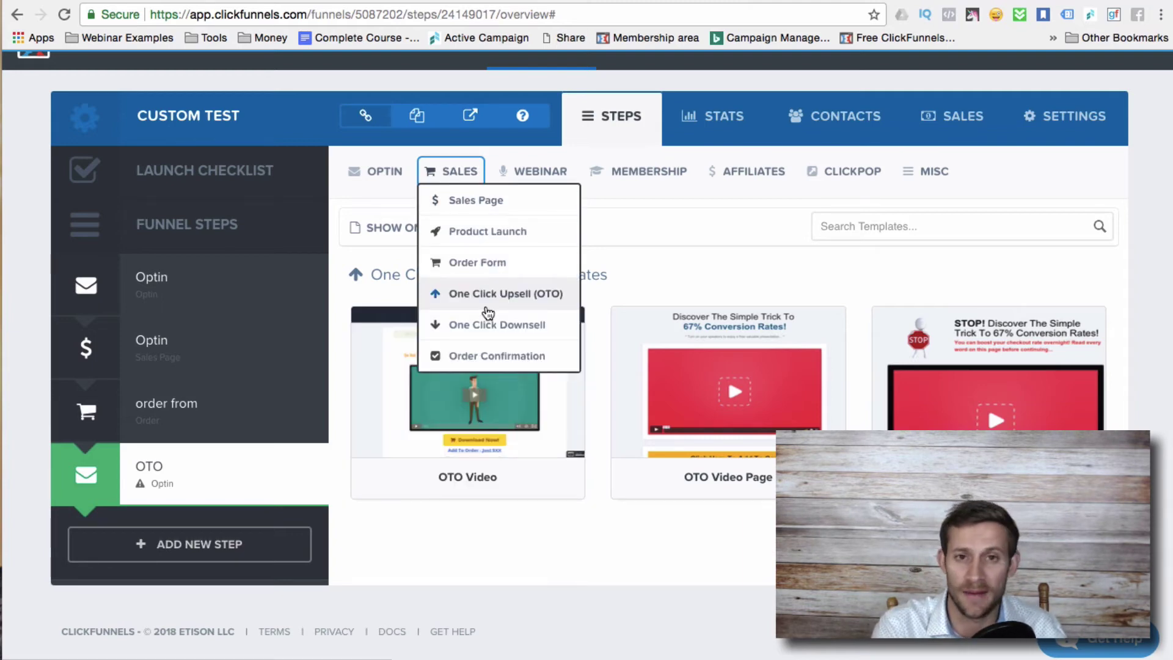
pyautogui.click(487, 305)
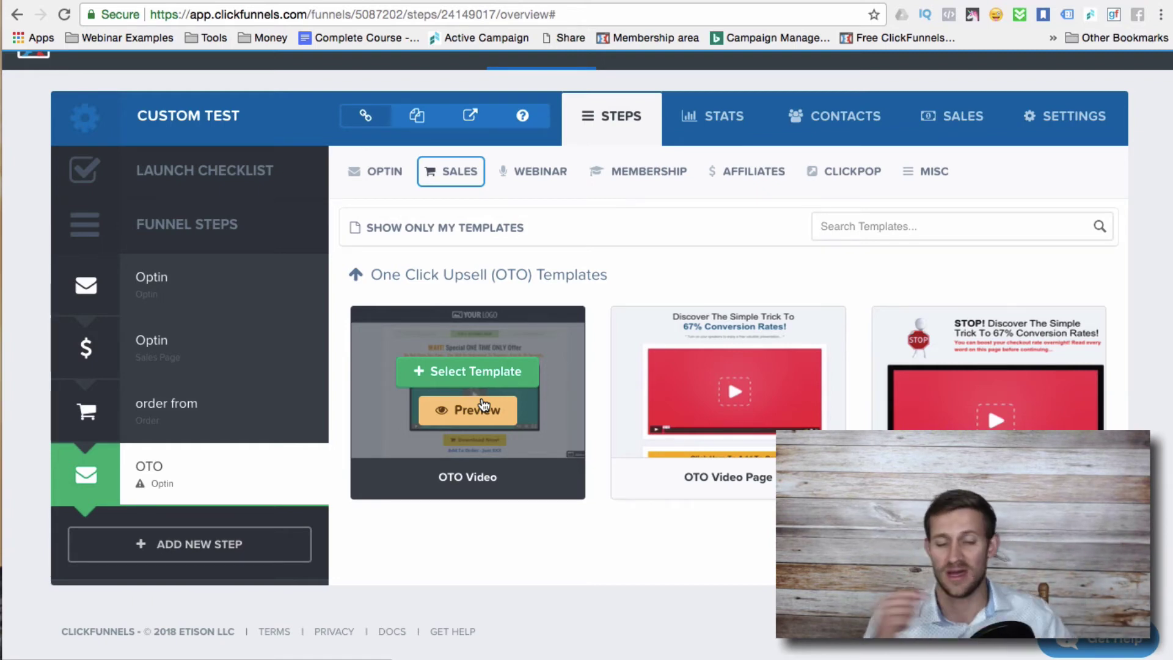
pyautogui.click(465, 371)
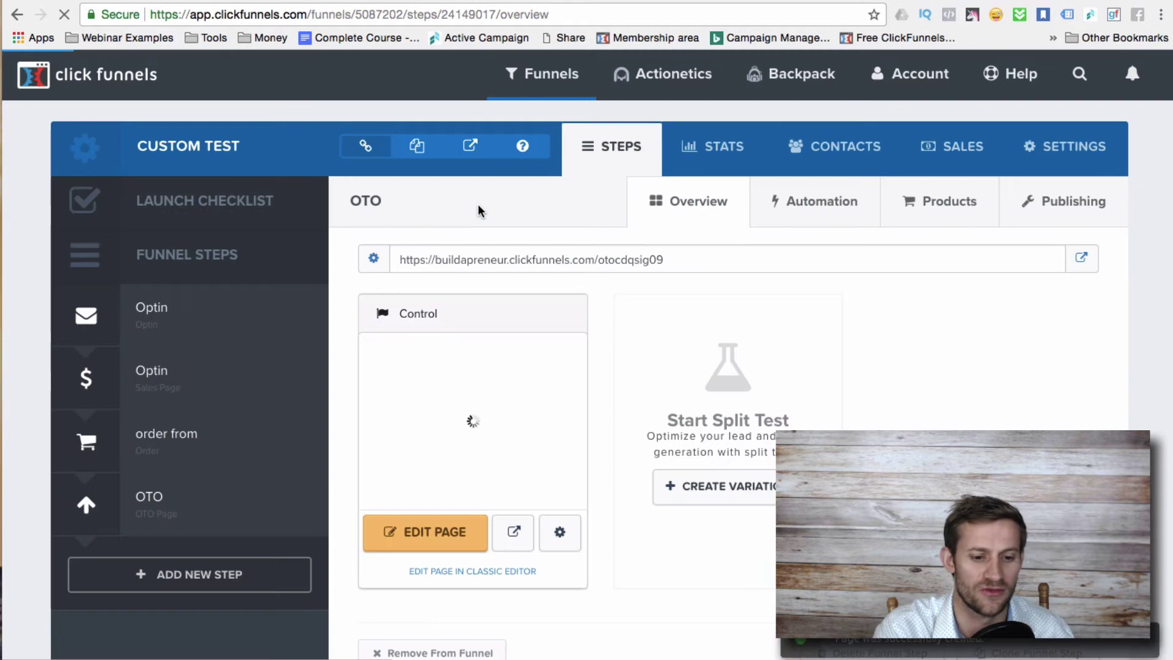
# Create a fifth funnel step named 'downsell'
pyautogui.click(196, 573)
pyautogui.click(405, 231)
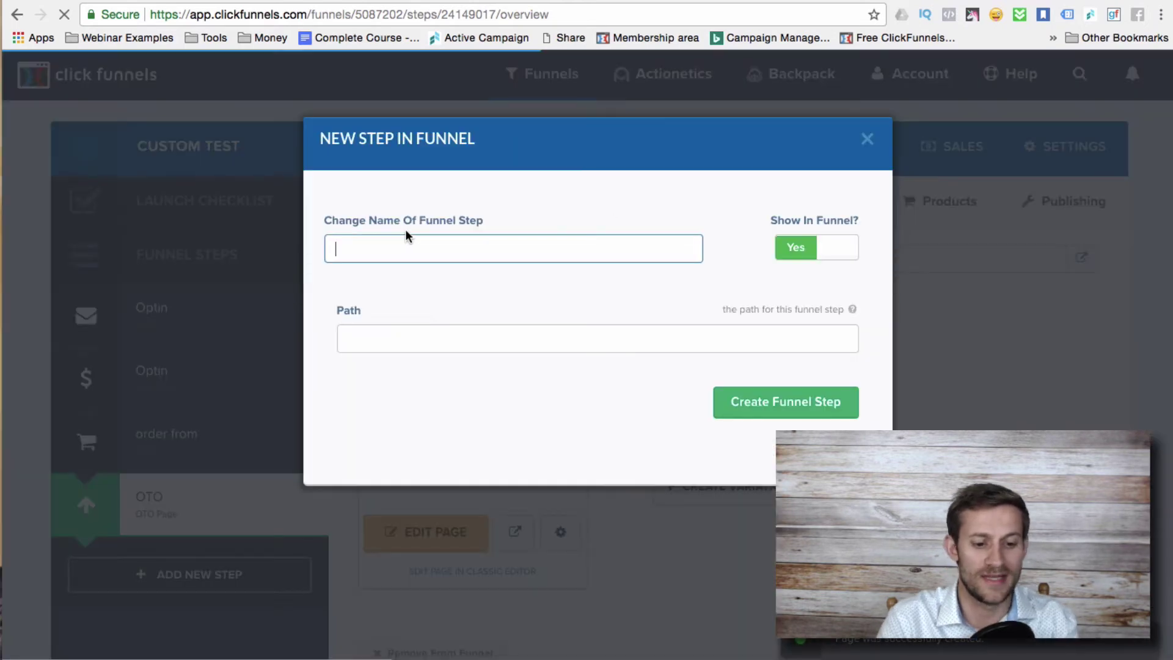
pyautogui.write('downsell')
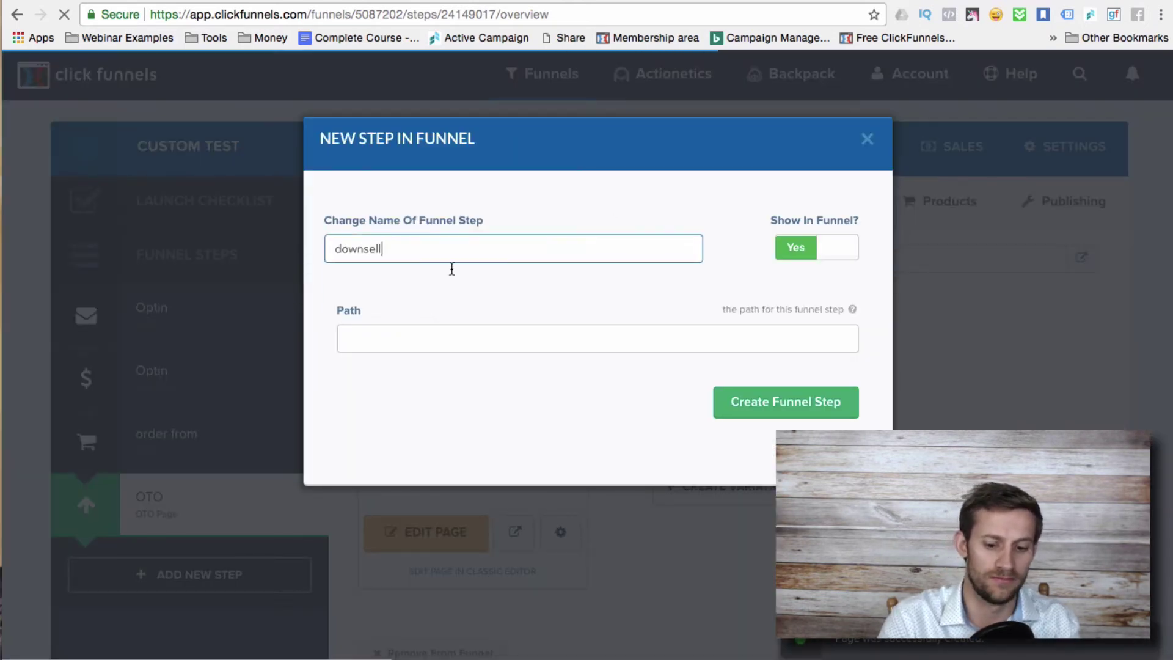
pyautogui.click(769, 401)
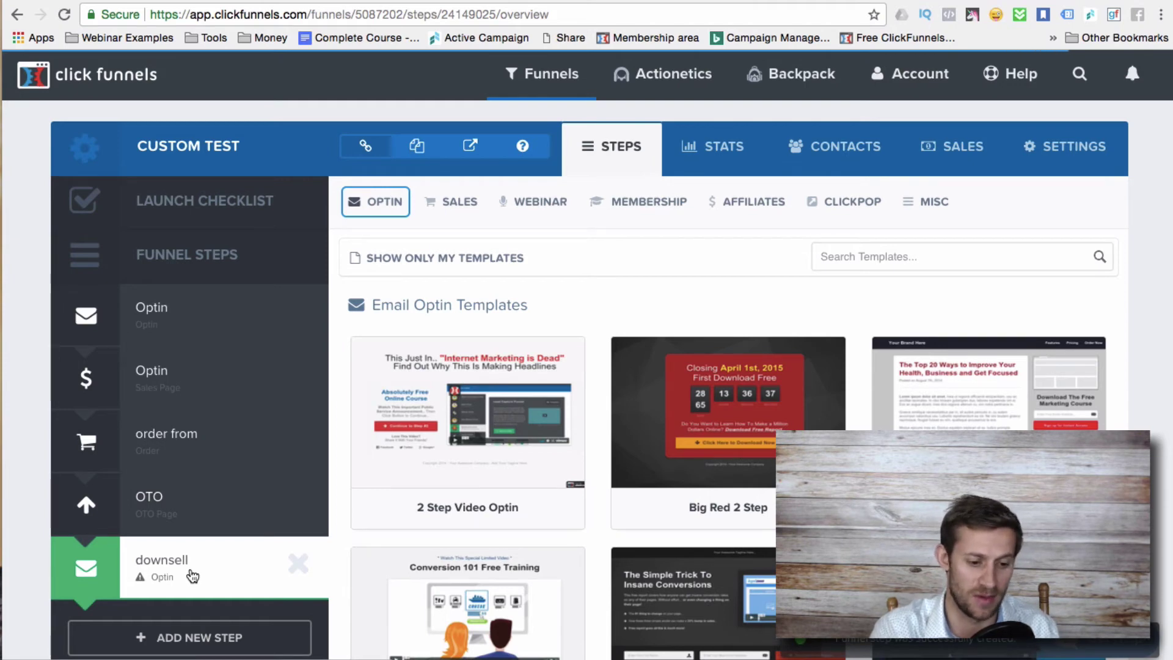
pyautogui.scroll(-1, 193, 576)
pyautogui.scroll(-1, 193, 576)
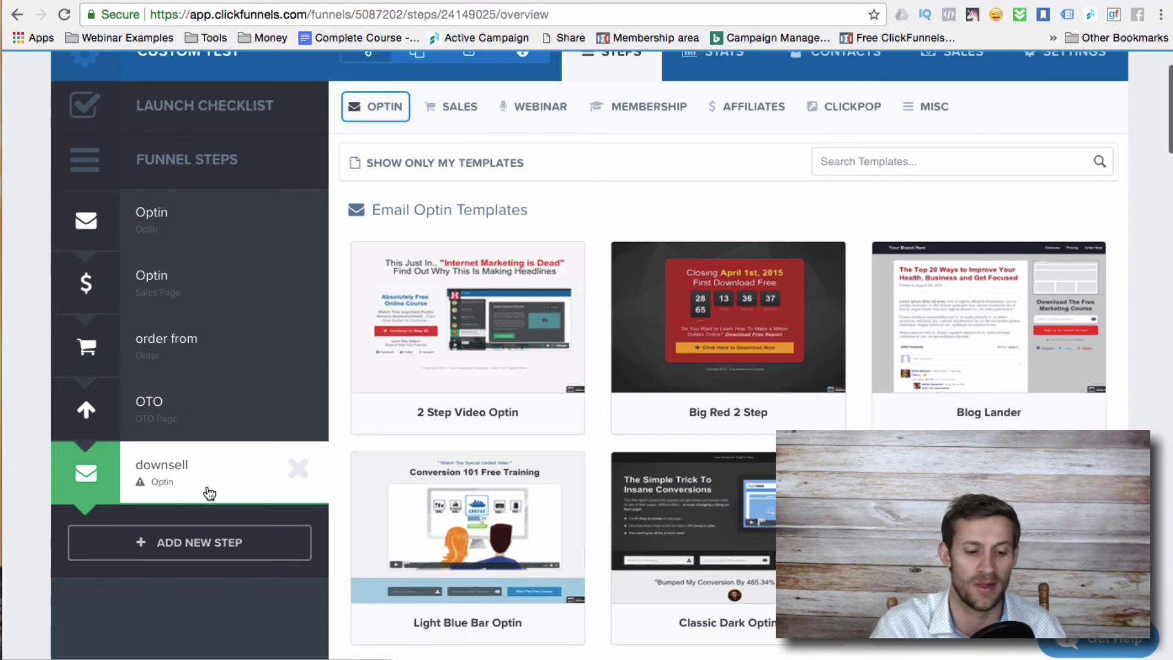
# Create a sixth funnel step named 'final'
pyautogui.click(211, 541)
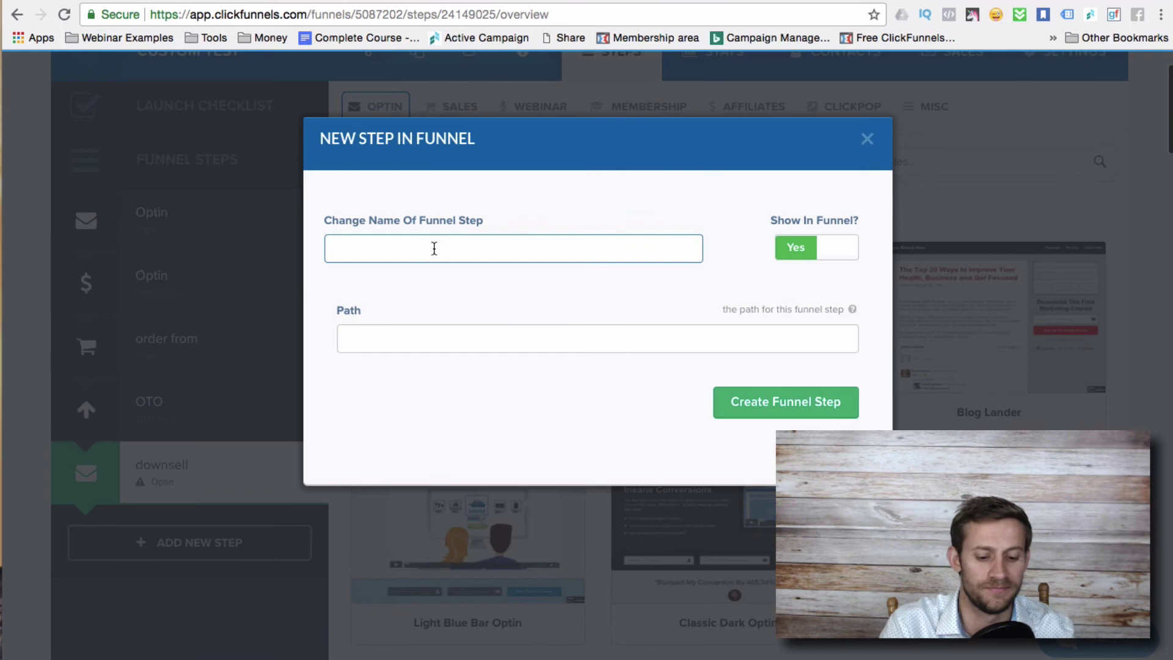
pyautogui.write('final')
pyautogui.click(774, 401)
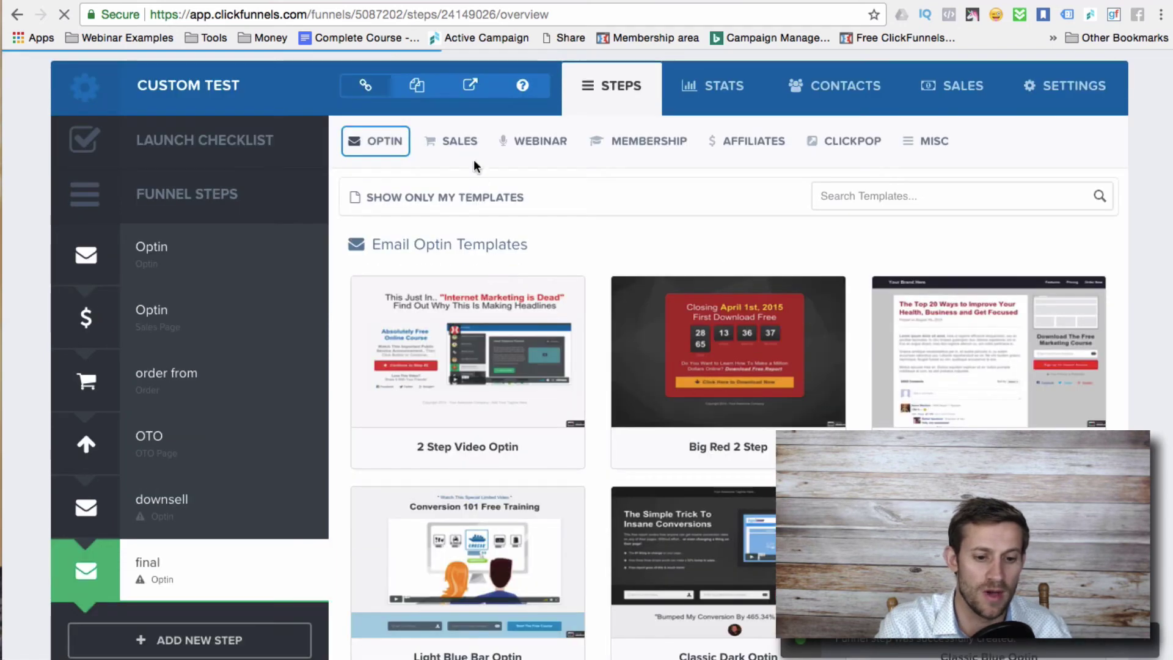
# Show the Optin category's Thank You templates for the final step
pyautogui.click(459, 141)
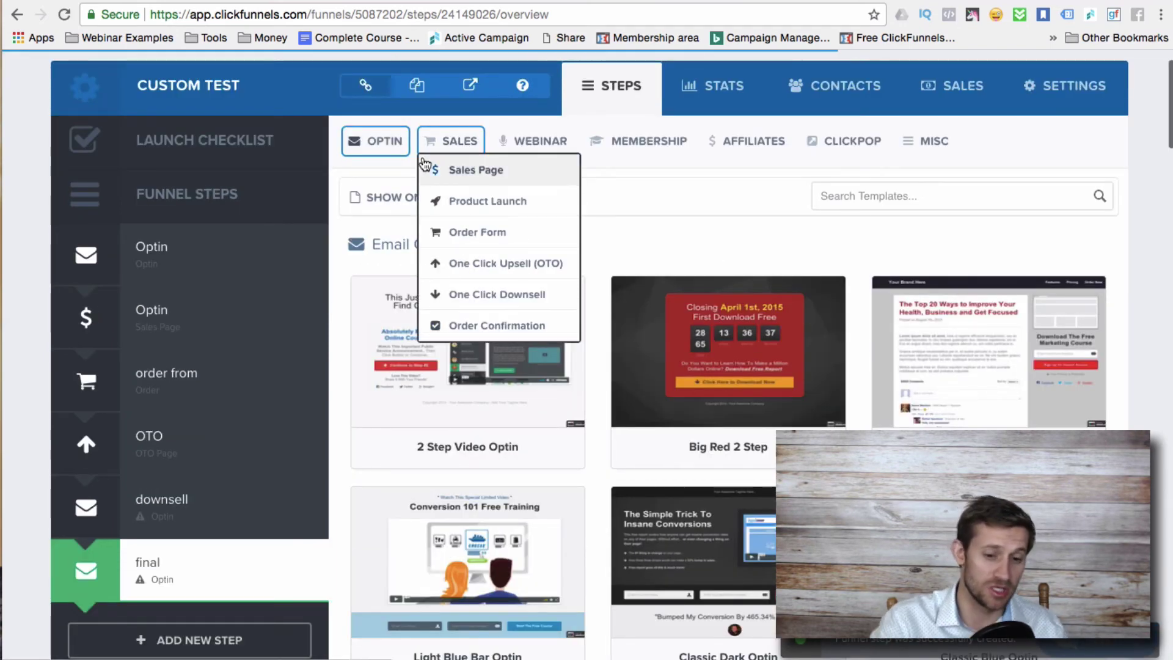
pyautogui.click(381, 141)
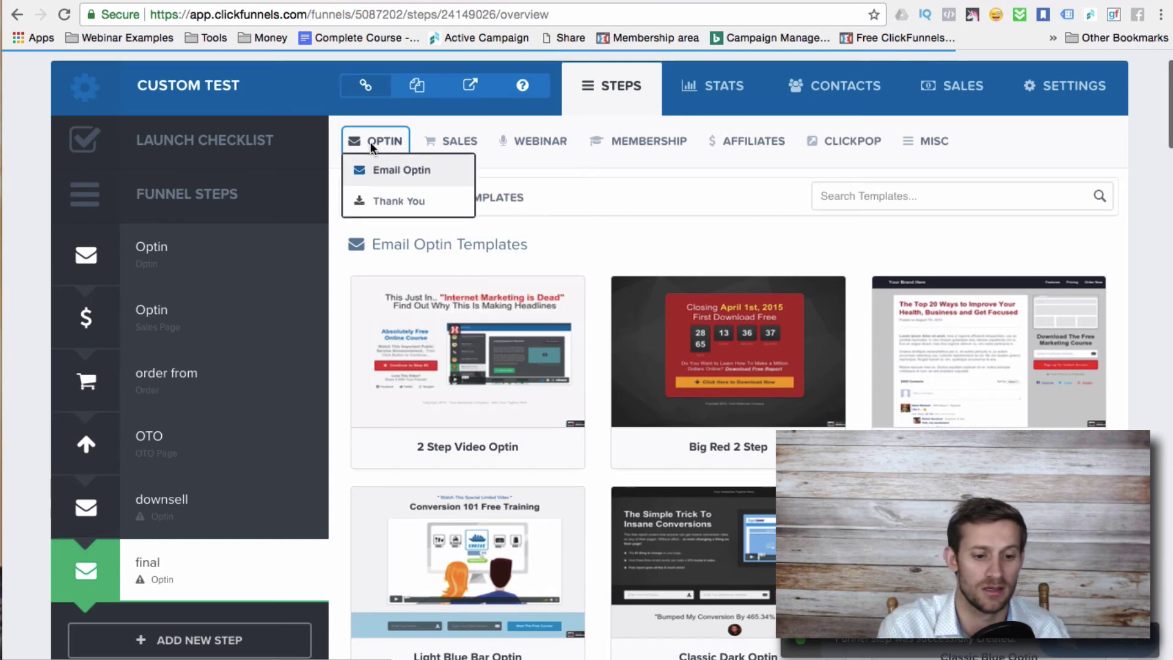
pyautogui.click(393, 205)
pyautogui.moveTo(577, 373)
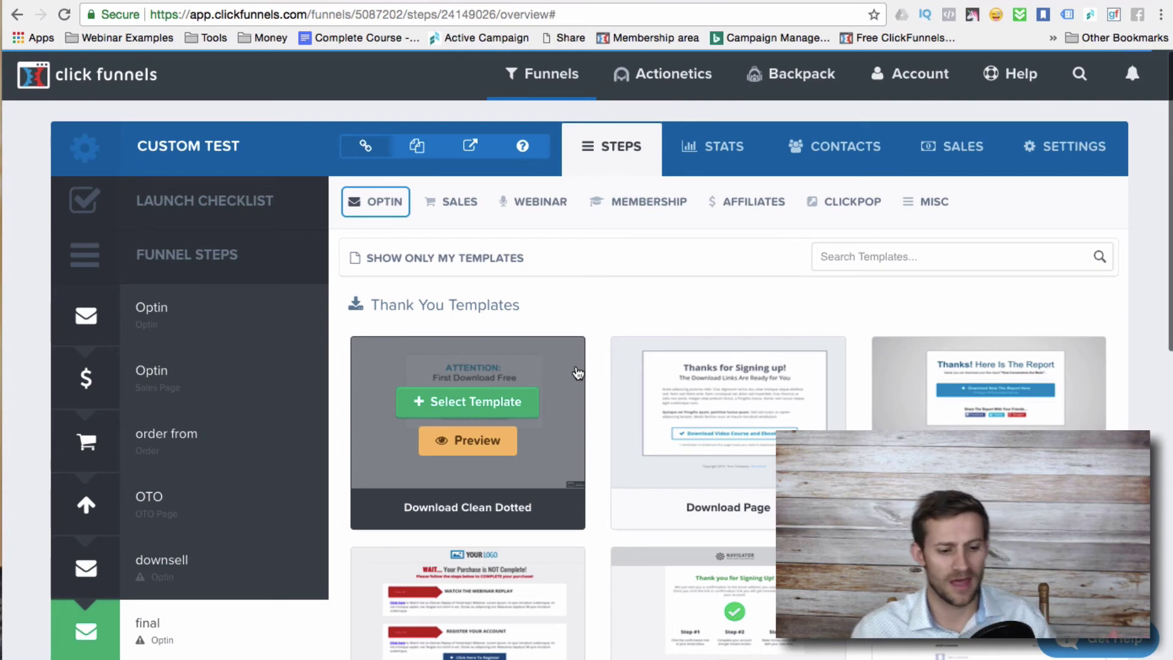
pyautogui.scroll(-1, 525, 455)
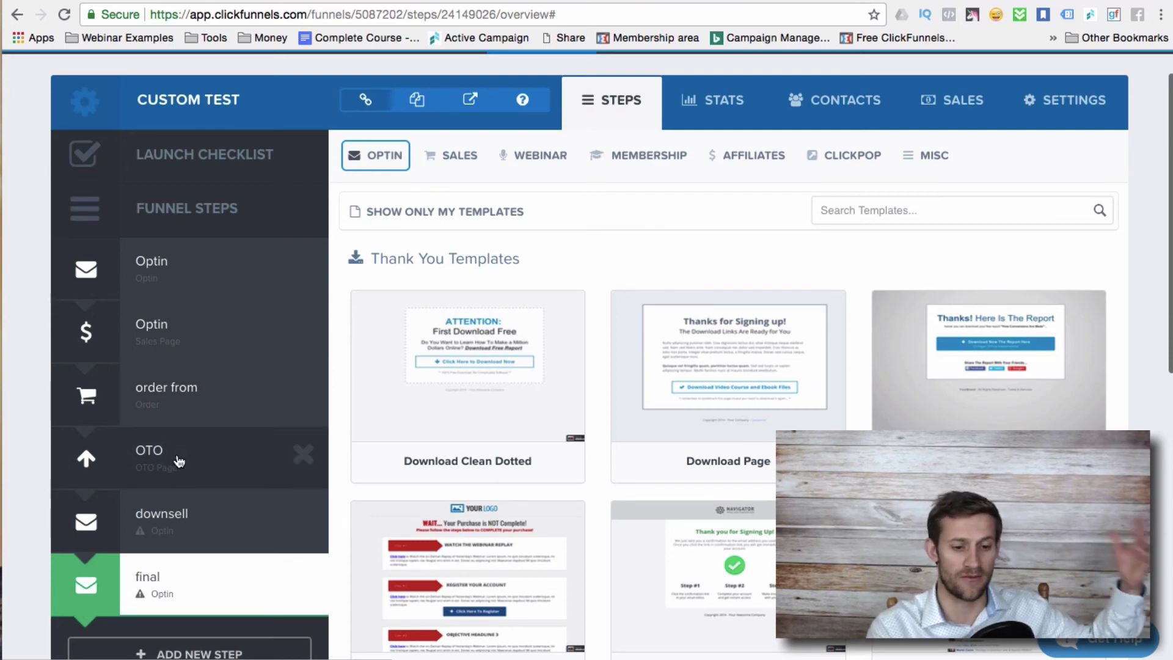
pyautogui.click(476, 155)
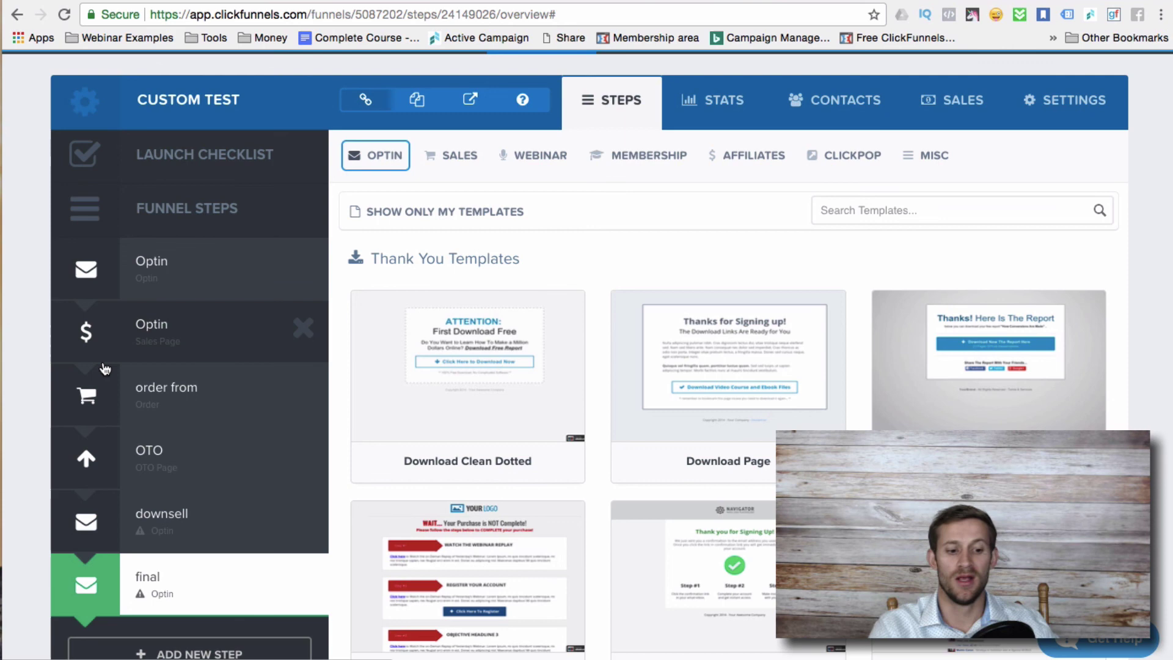
pyautogui.moveTo(150, 515)
pyautogui.mouseDown()
pyautogui.moveTo(148, 442)
pyautogui.moveTo(151, 523)
pyautogui.mouseUp()
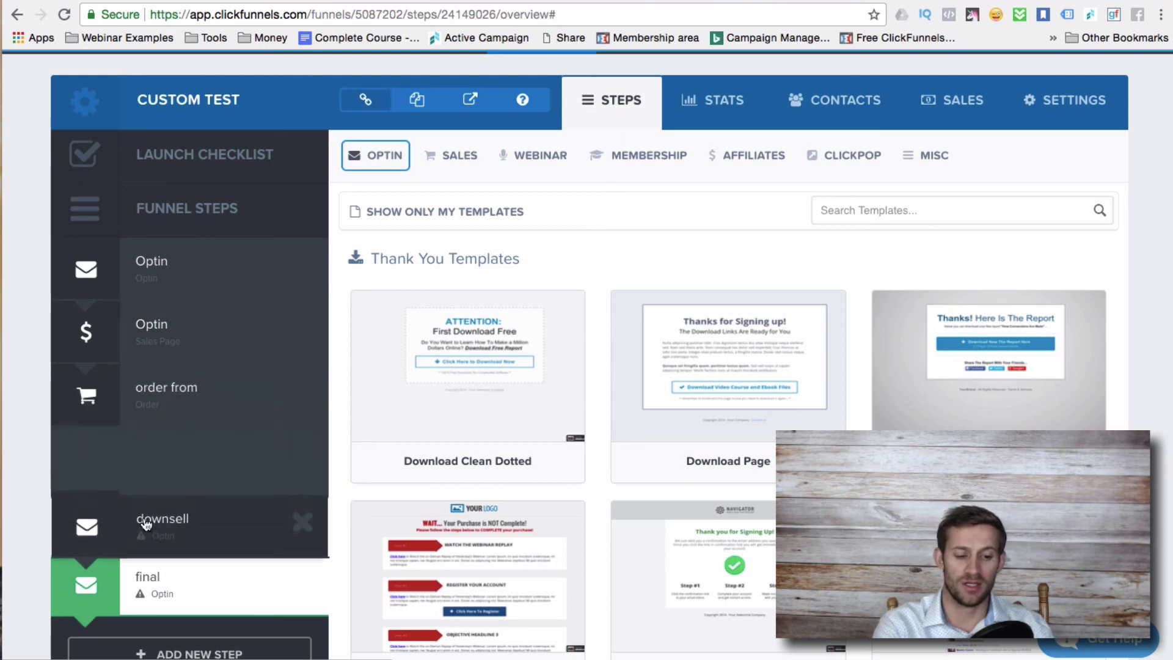